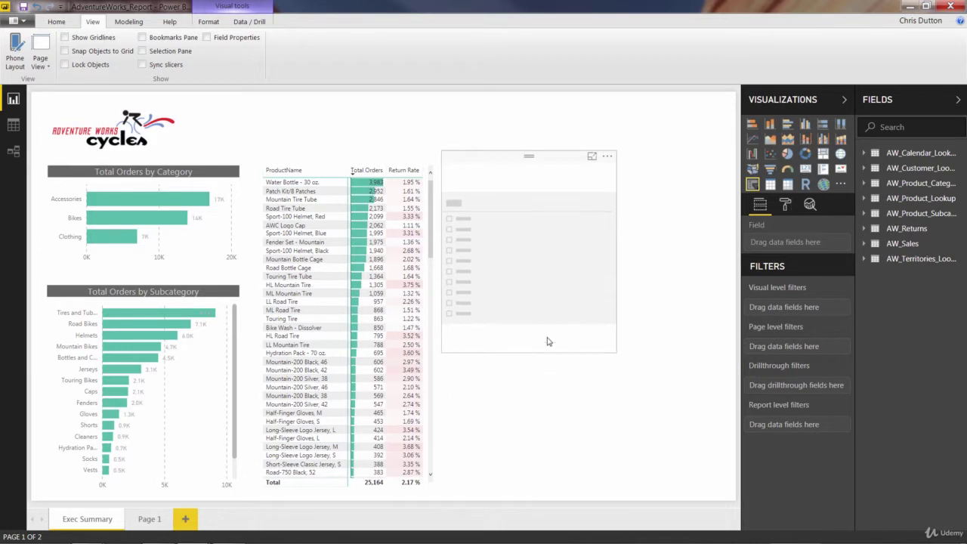
Move the empty slicer slightly away from the product table and assign it the Country field from AW_Territories_Lookup.
drag(515, 162, 564, 167)
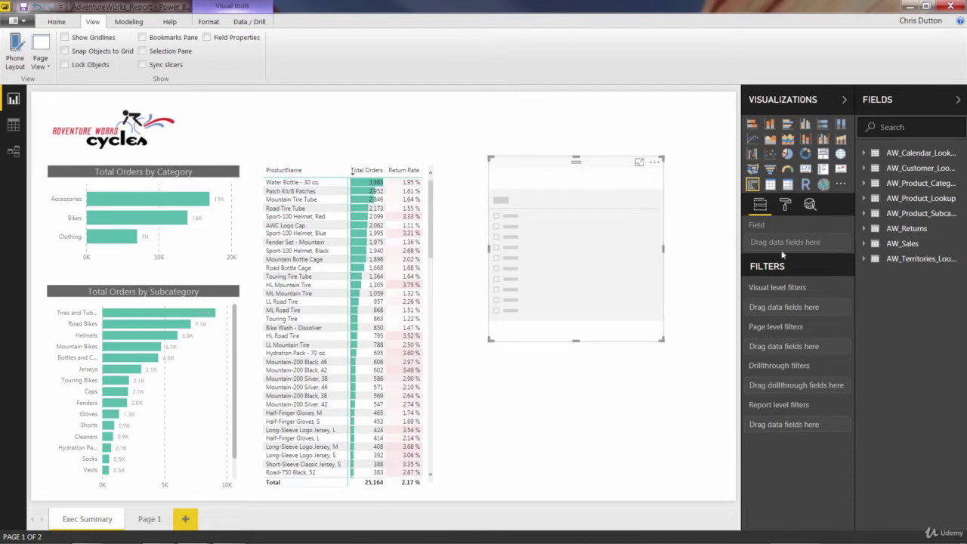
click(864, 259)
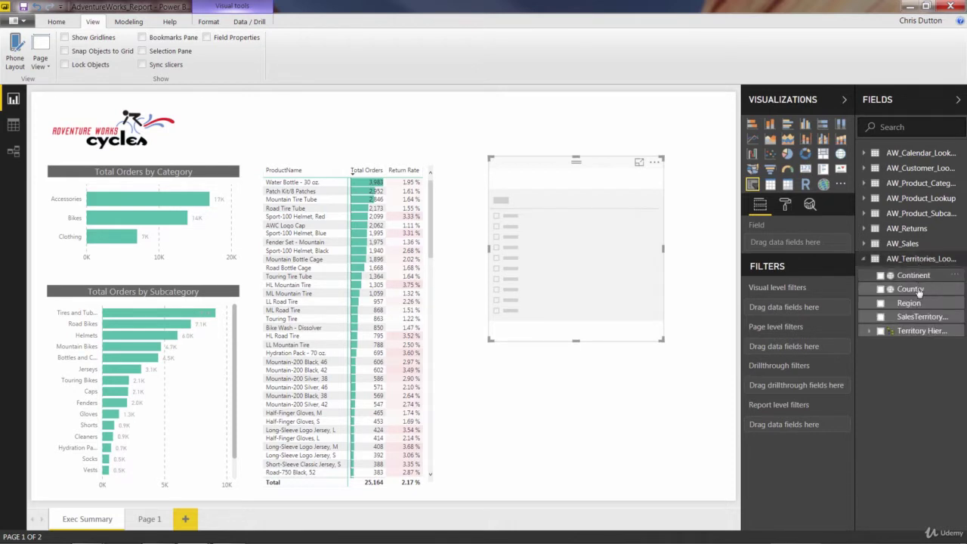
drag(915, 295, 801, 245)
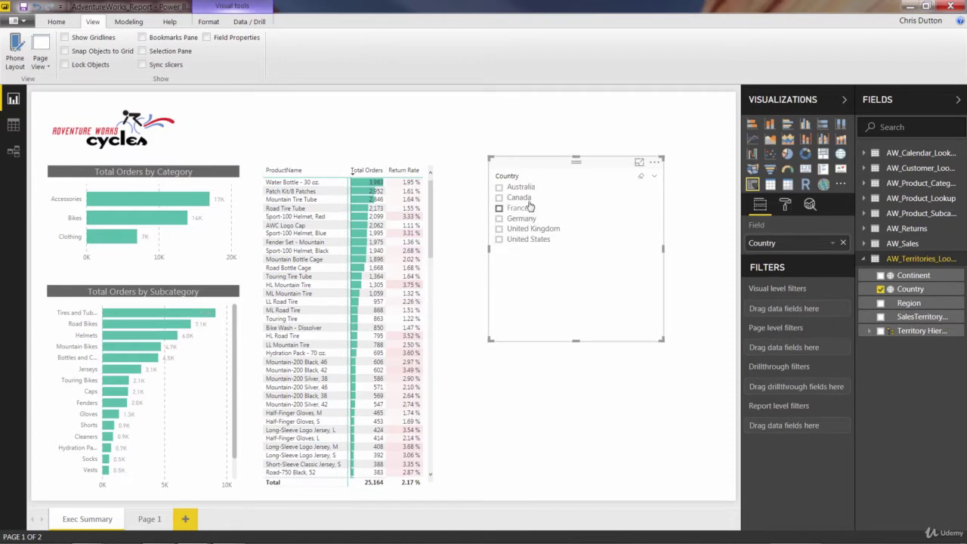
Filter the report by Australia, Canada and France in turn with the Country slicer, and clear the selection.
click(499, 190)
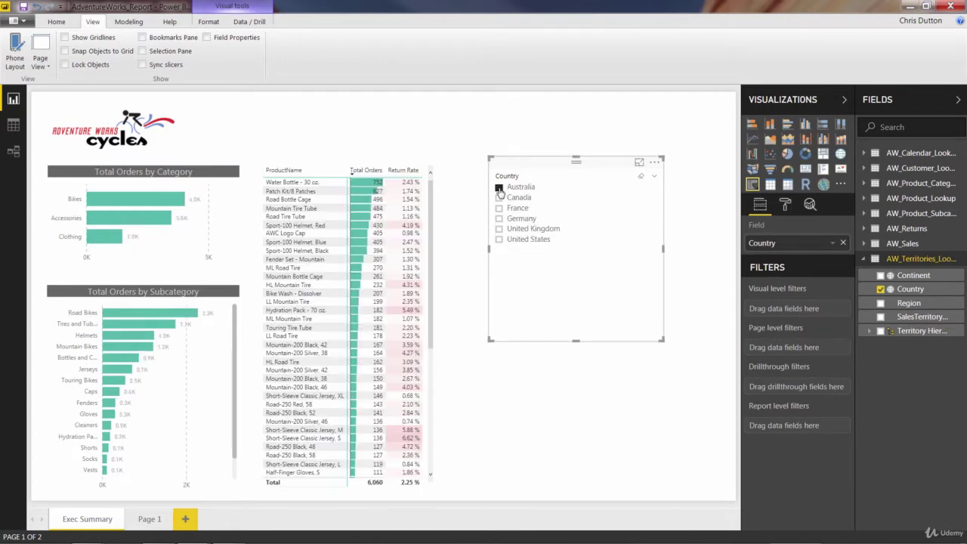
click(499, 198)
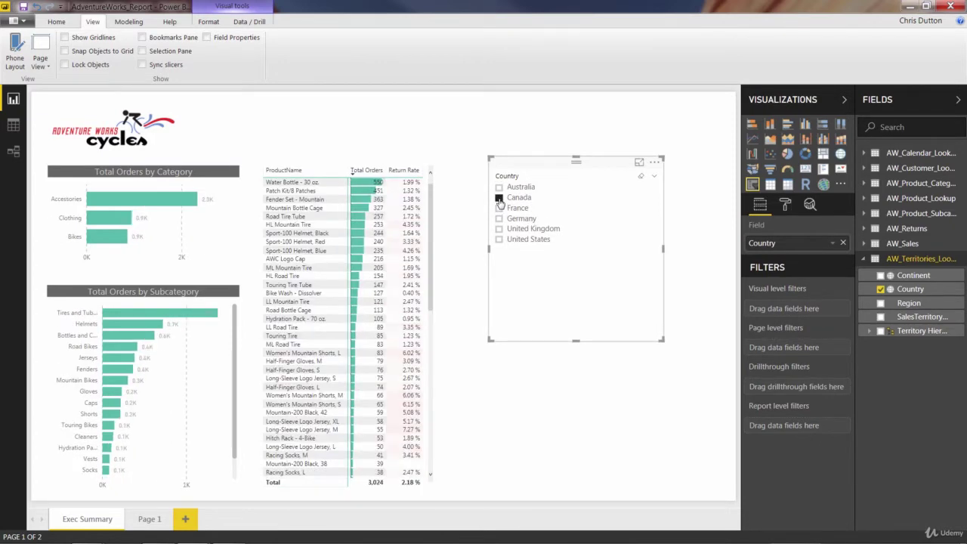
click(498, 208)
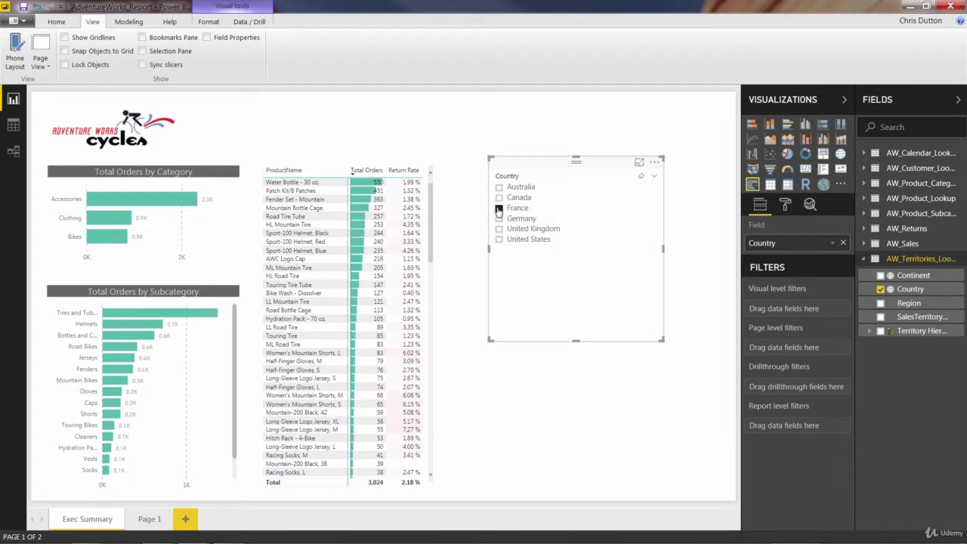
click(640, 176)
Change the Country slicer to the Dropdown style, and open and collapse its list of countries.
click(653, 177)
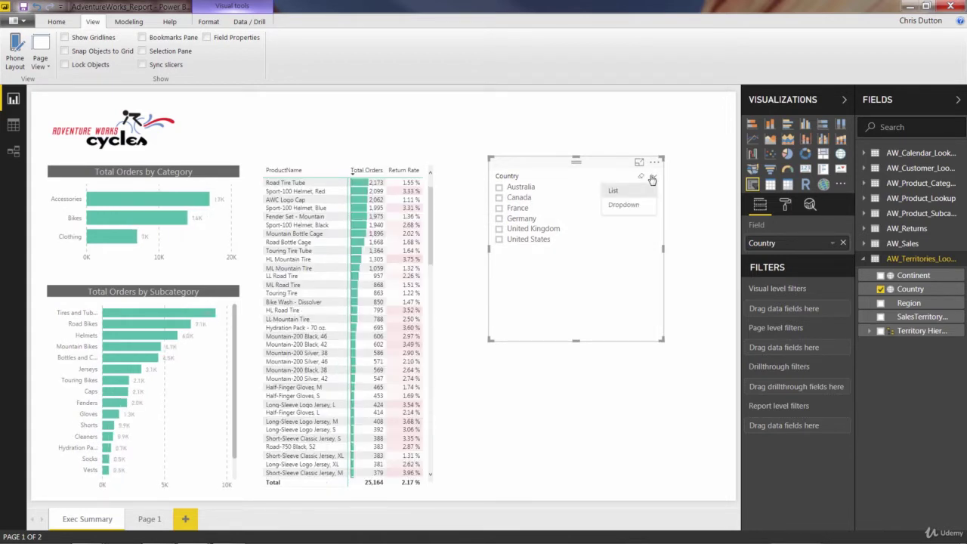
click(623, 205)
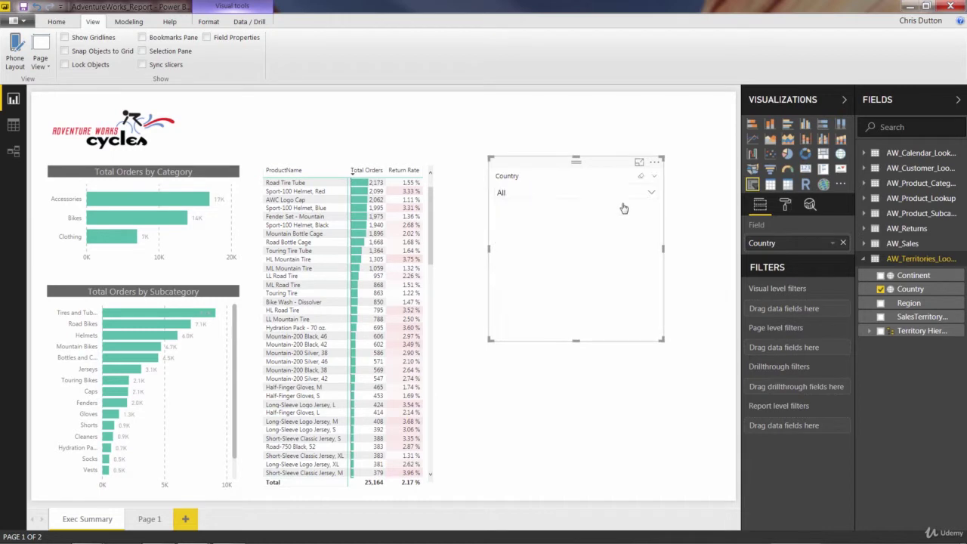
click(651, 191)
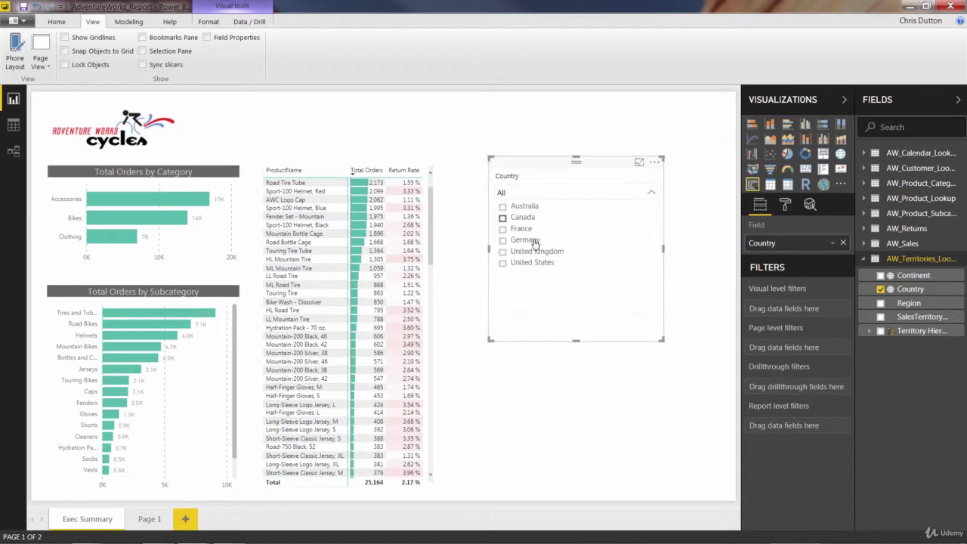
click(651, 193)
click(565, 401)
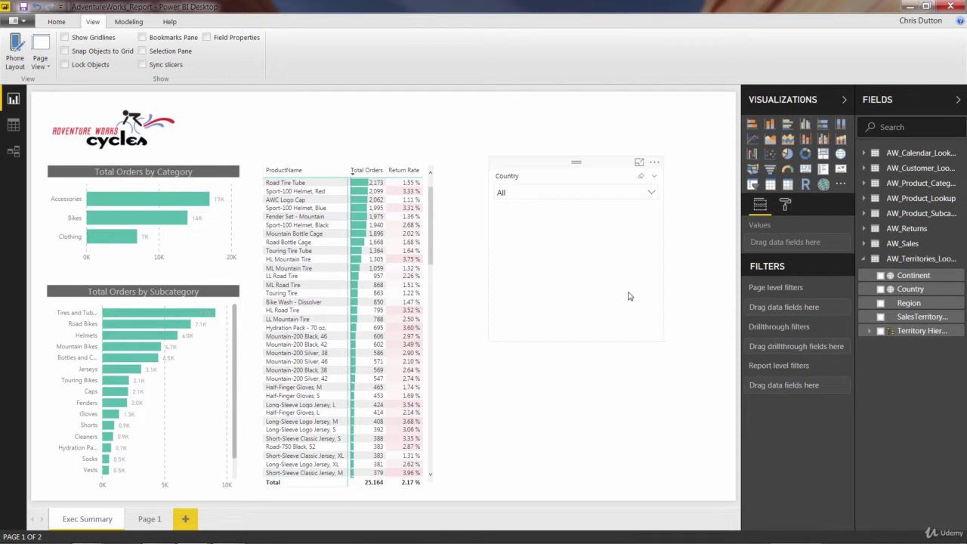
Replace the slicer's Country field with Date from the AW_Calendar_Lookup table and reduce the slicer's height.
click(574, 163)
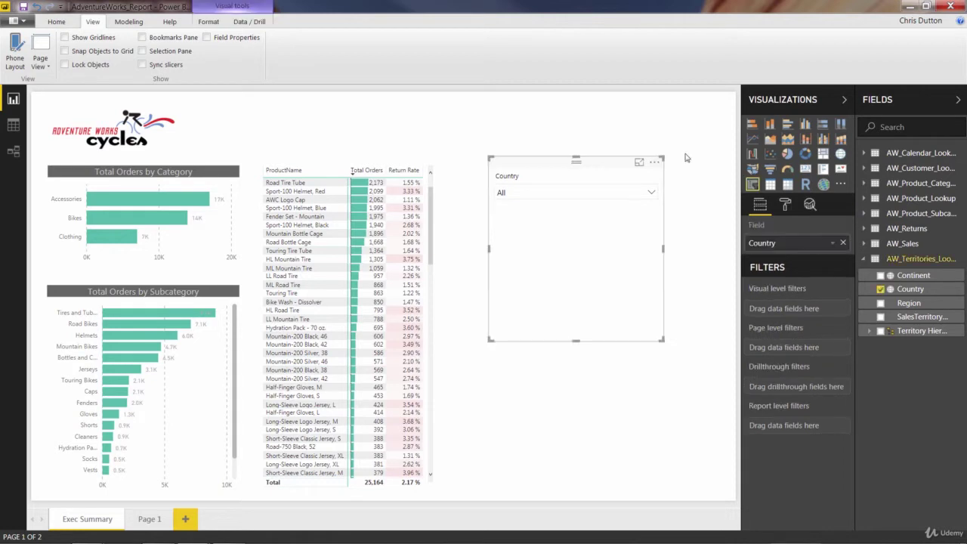
click(864, 153)
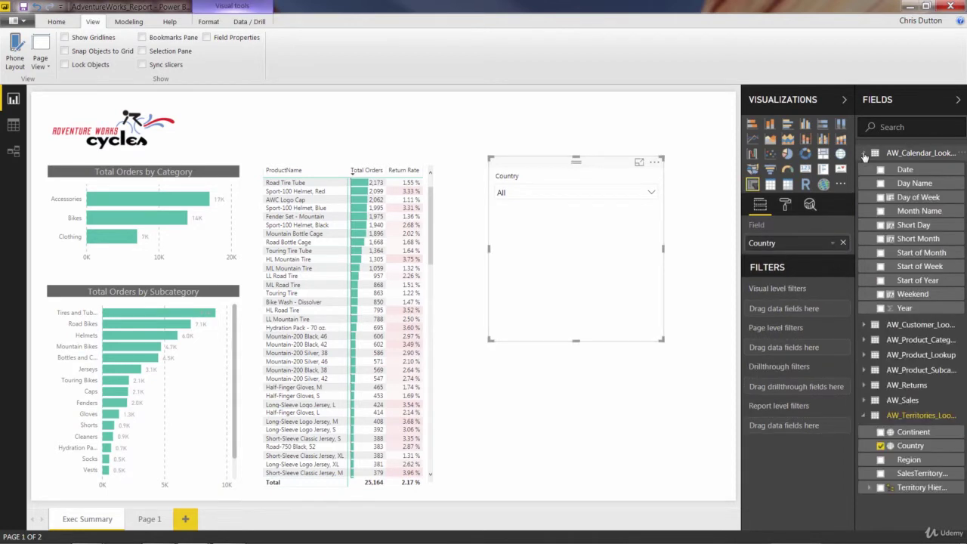
drag(905, 169, 798, 249)
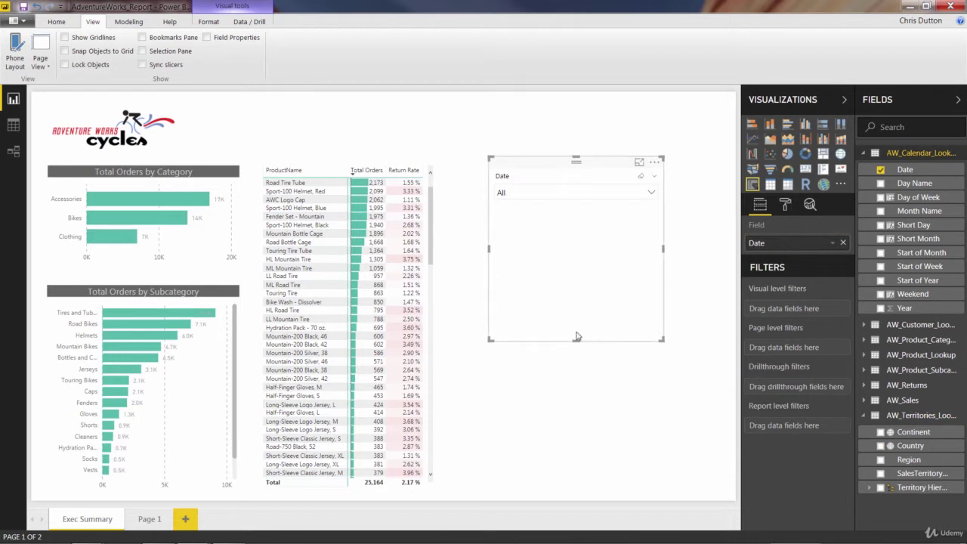
drag(577, 338, 578, 279)
Browse the individual dates in the Date slicer's dropdown list and collapse it.
click(650, 192)
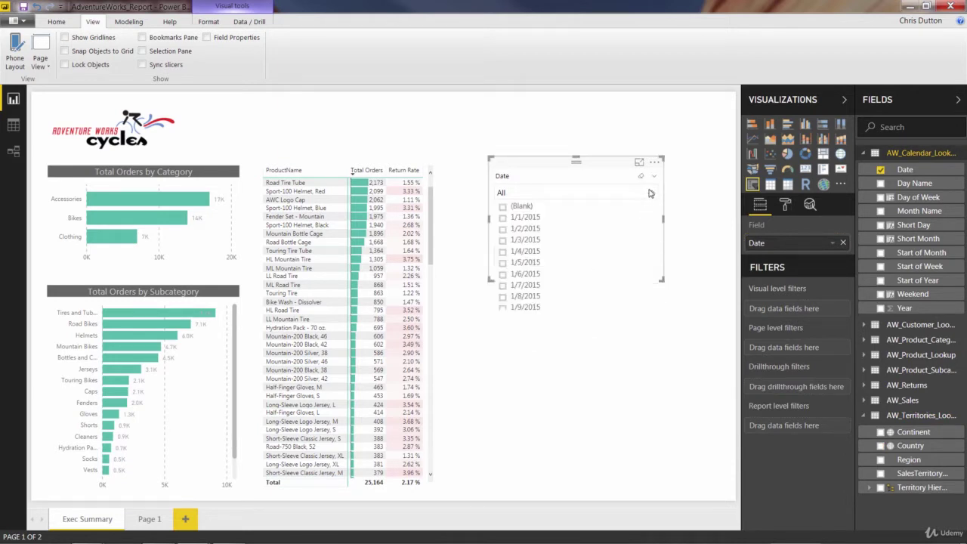
scroll(513, 261, down, 7)
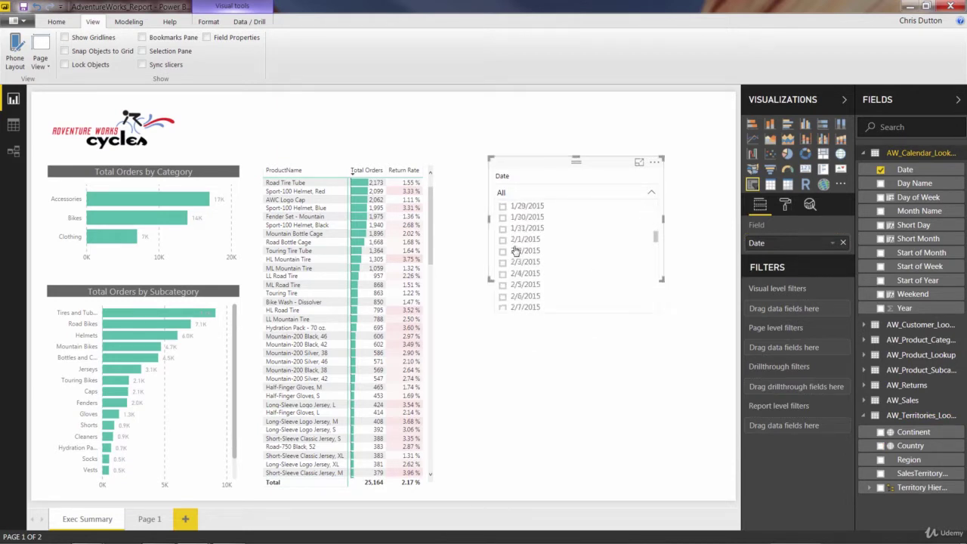
scroll(514, 258, down, 20)
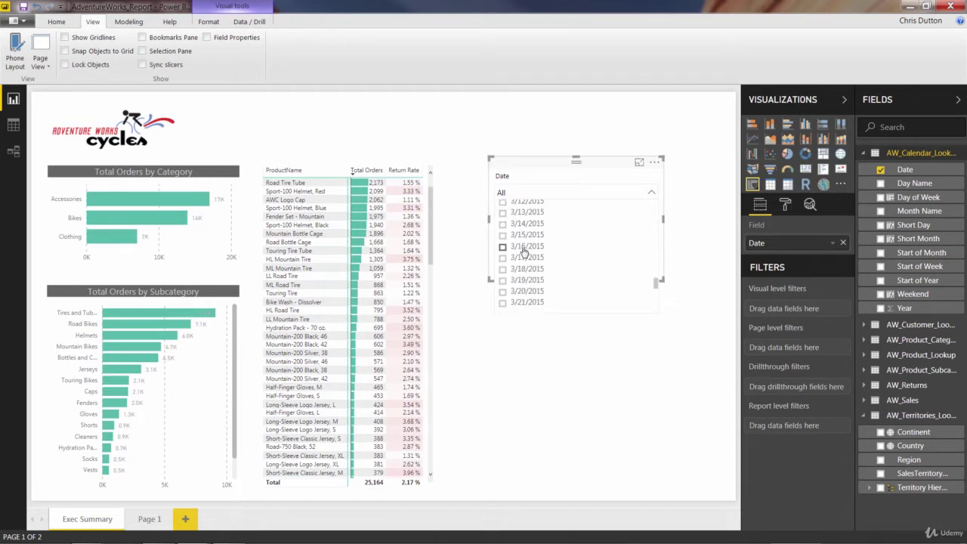
scroll(524, 251, down, 6)
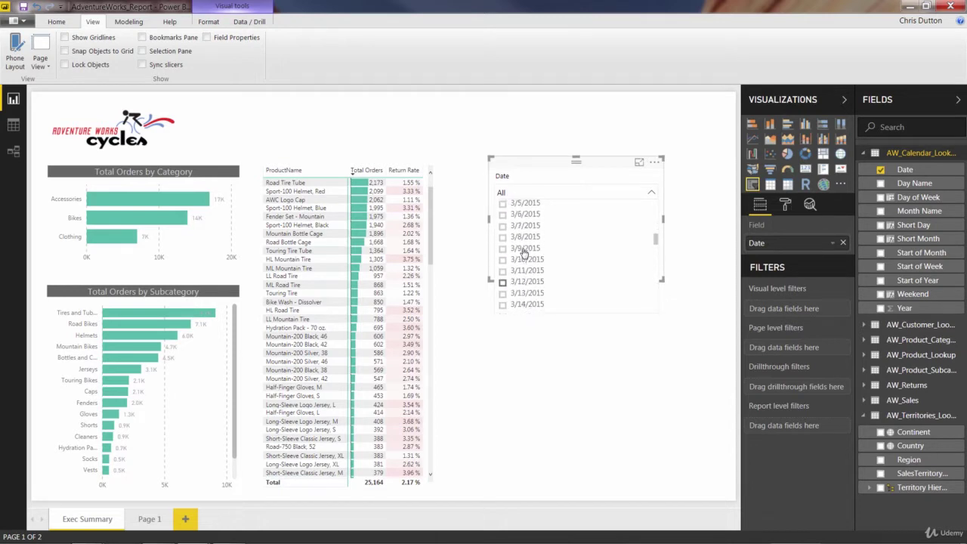
click(676, 200)
Change the Date slicer to the Between style and narrow its range to about 7/28/2015 through 1/30/2017.
click(654, 182)
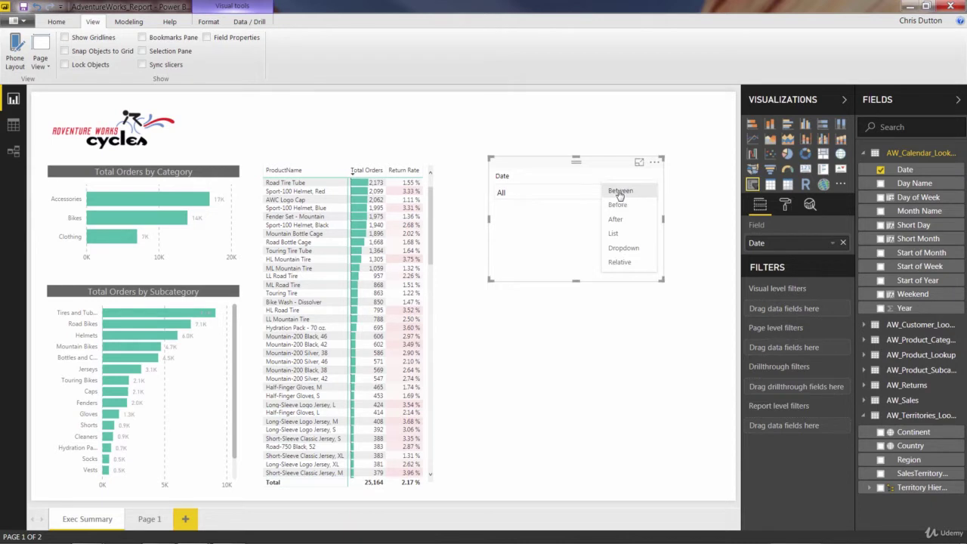
click(620, 193)
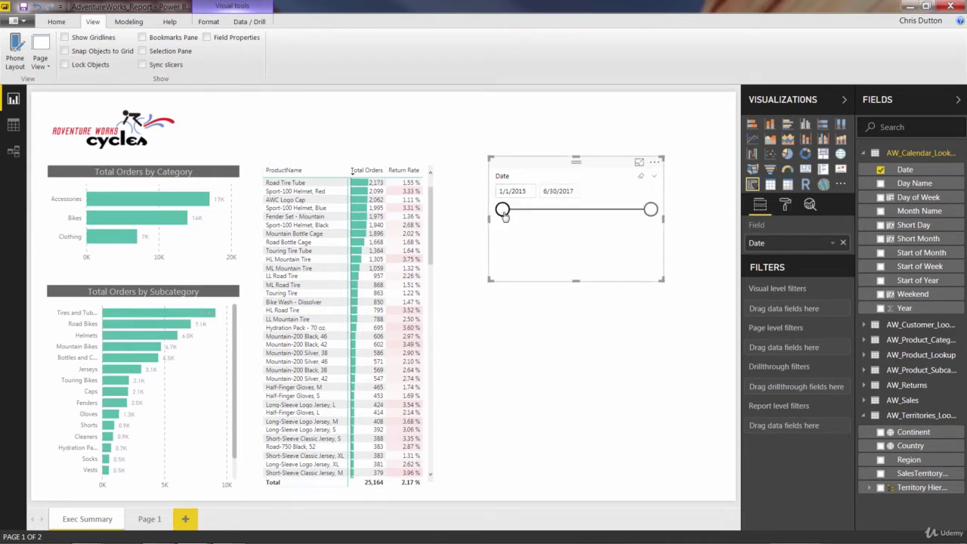
drag(502, 210, 537, 210)
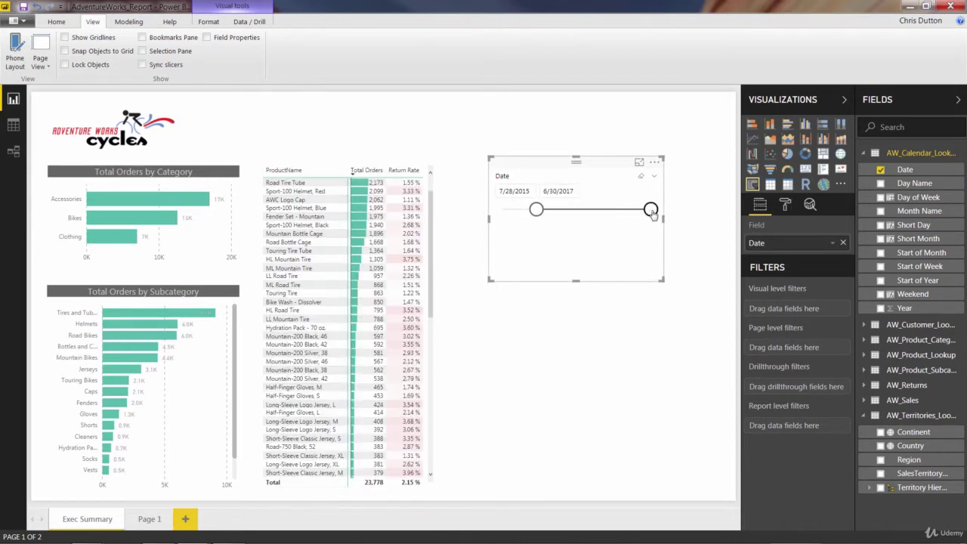
drag(651, 210, 626, 211)
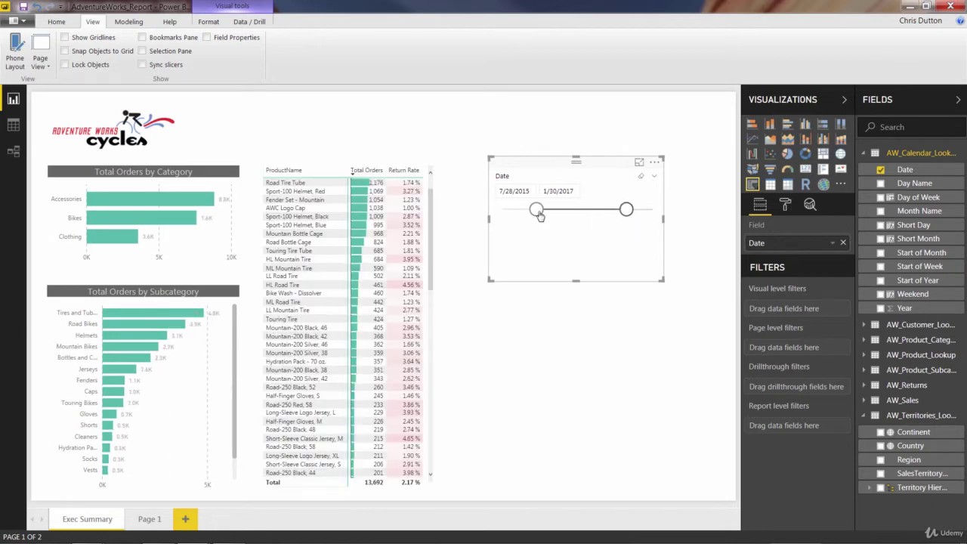
Restore the slicer's full range of 1/1/2015 to 6/30/2017, and view the start-date and end-date calendars.
drag(536, 210, 503, 217)
drag(627, 213, 658, 216)
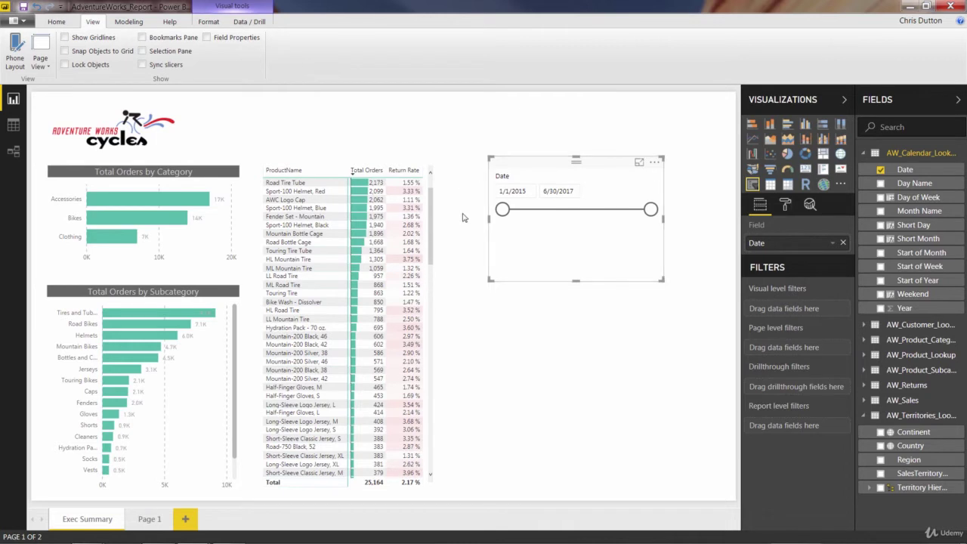
click(527, 193)
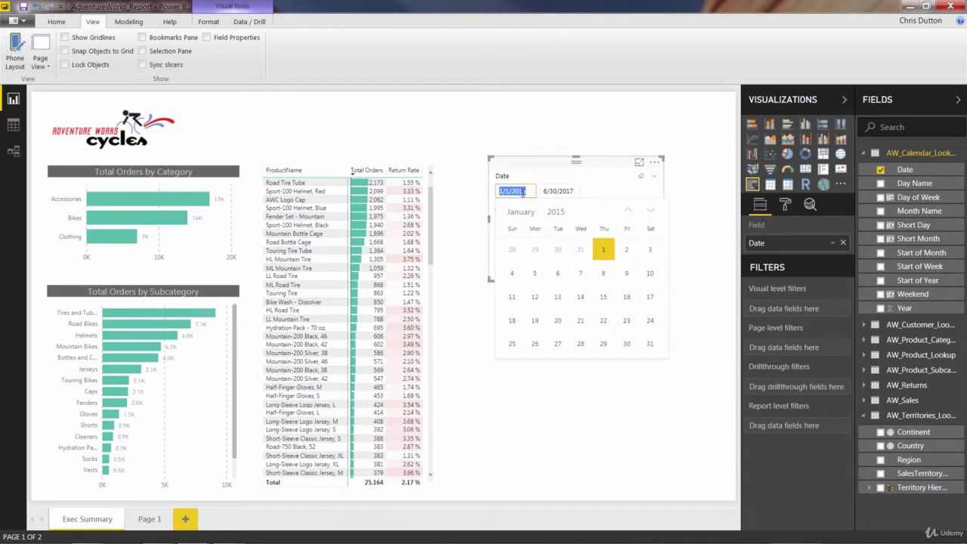
click(554, 191)
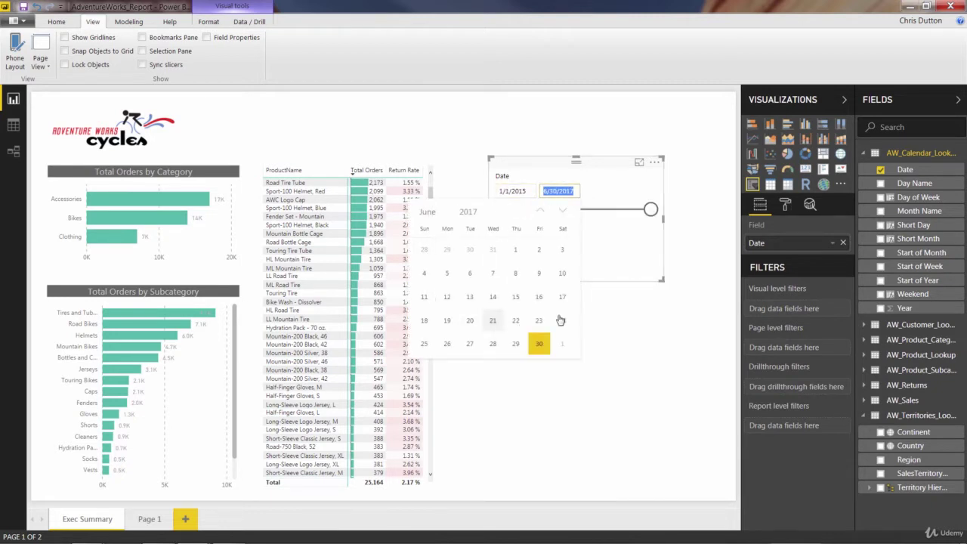
click(601, 203)
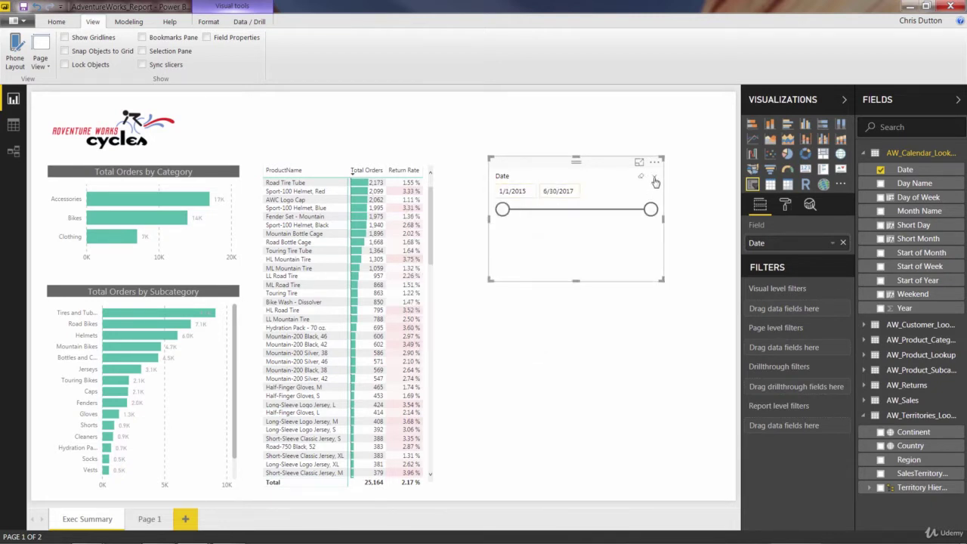
Change the Date slicer to the Before style and try out its end-date slider.
click(654, 179)
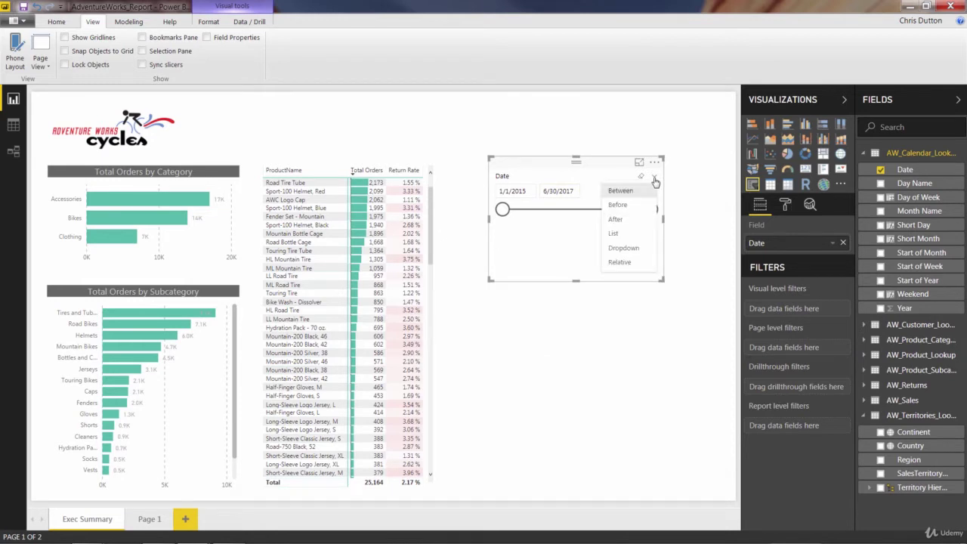
click(617, 205)
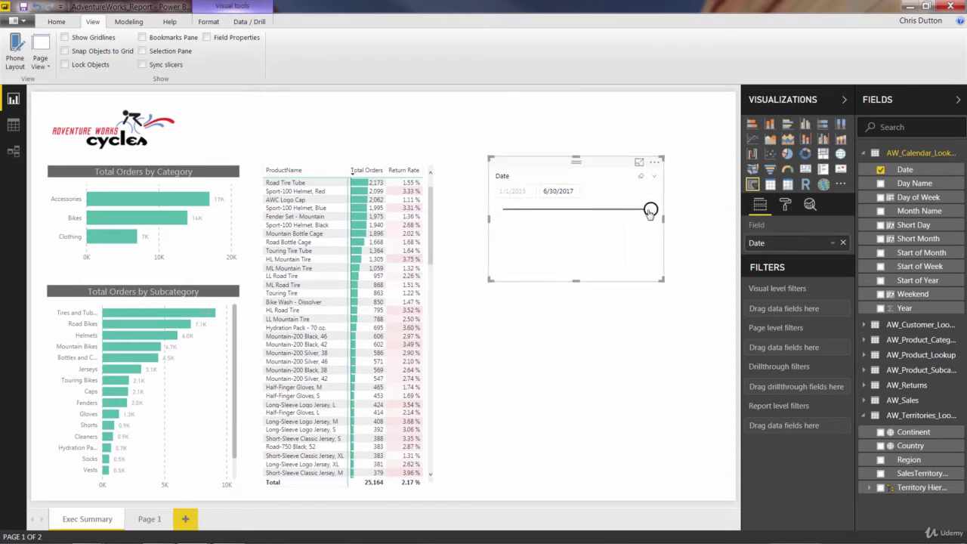
mouse_move(650, 210)
mouse_down()
mouse_move(566, 209)
mouse_move(654, 210)
mouse_up()
Change the Date slicer to the After style and try out its start-date slider.
click(654, 179)
click(608, 218)
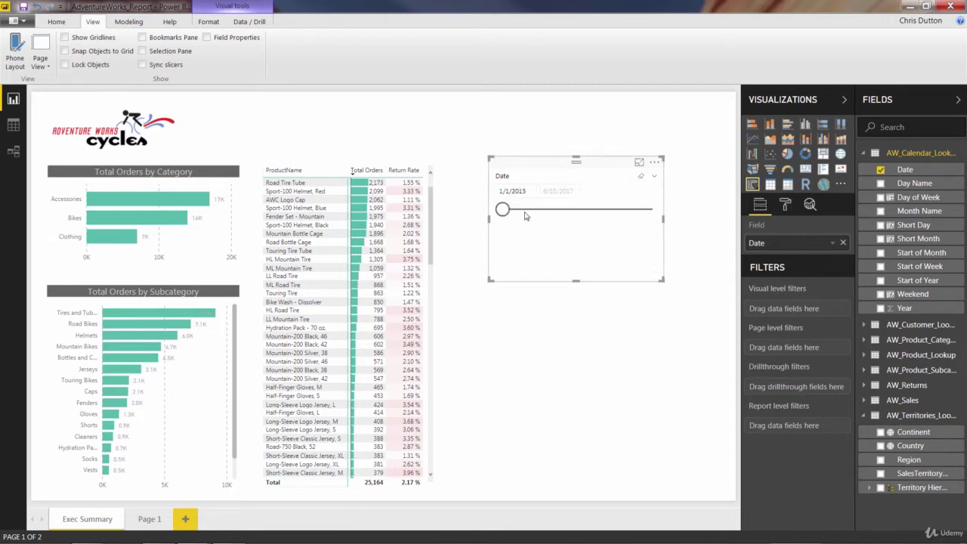
mouse_move(504, 211)
mouse_down()
mouse_move(568, 211)
mouse_move(487, 211)
mouse_up()
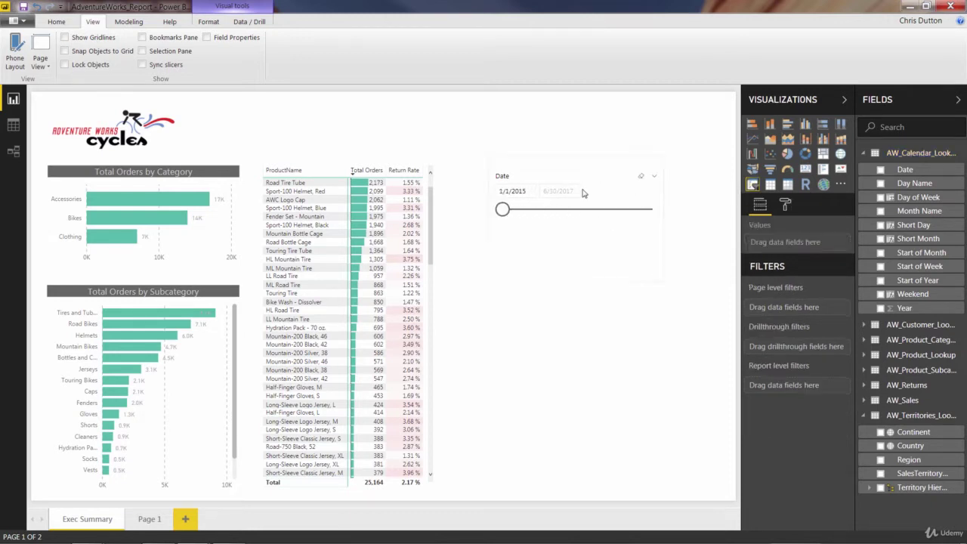
Change the Date slicer to the Relative style and shorten it to fit closely around its controls.
click(654, 180)
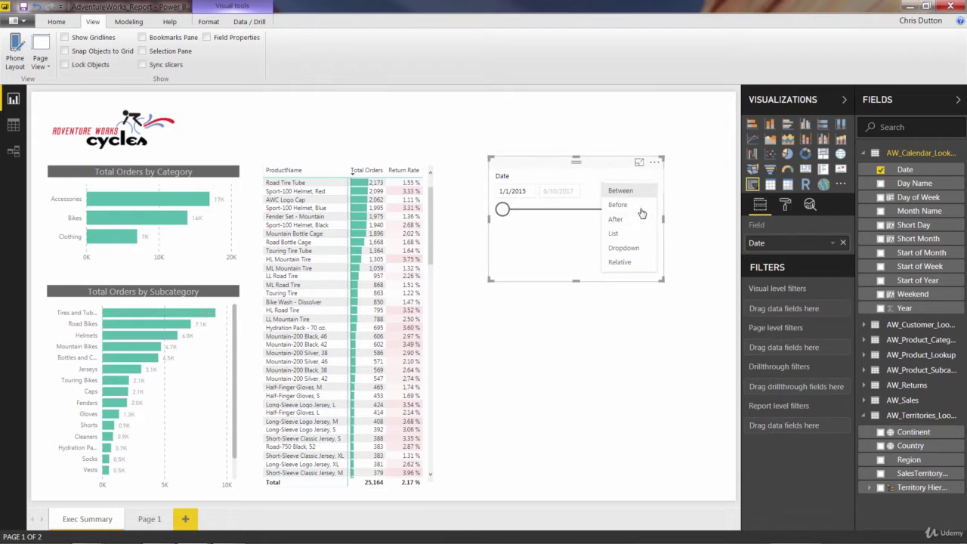
click(638, 264)
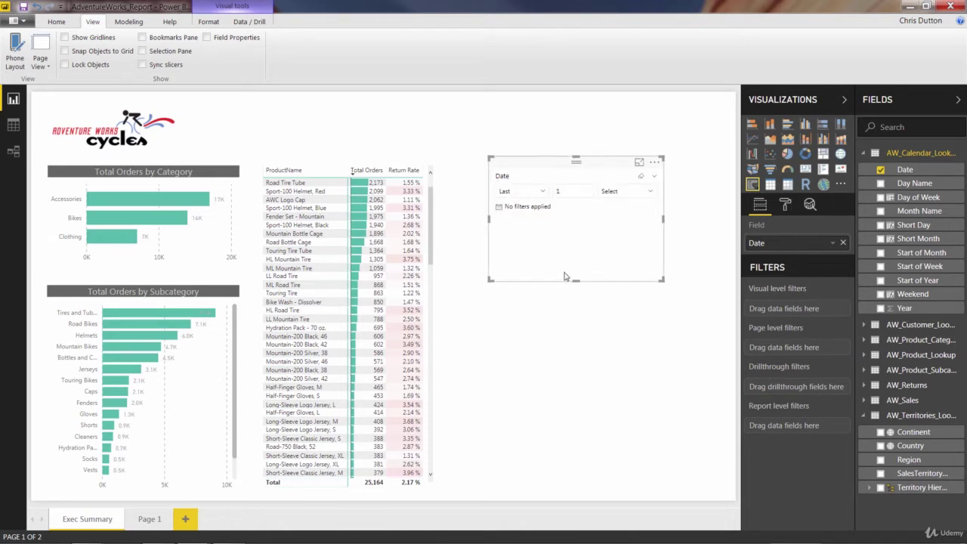
drag(577, 280, 581, 226)
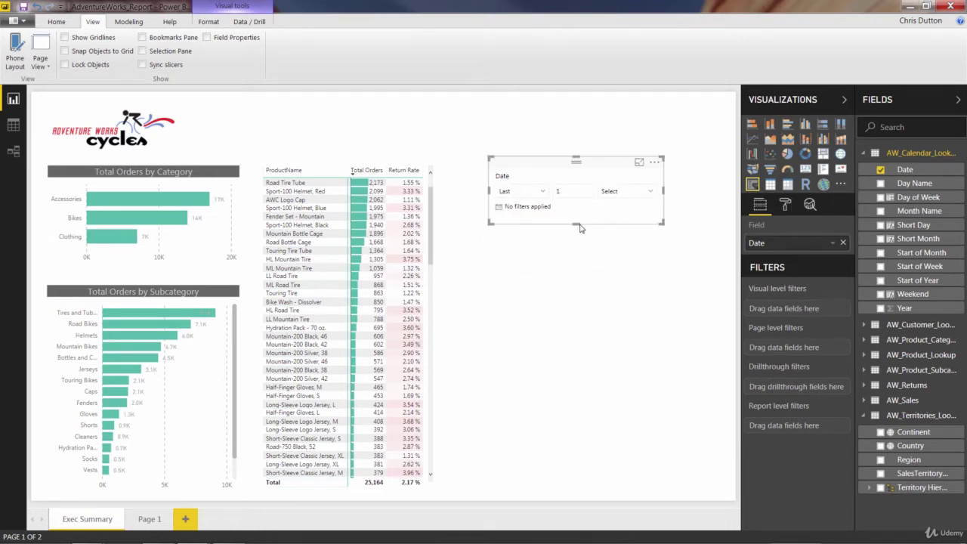
click(470, 185)
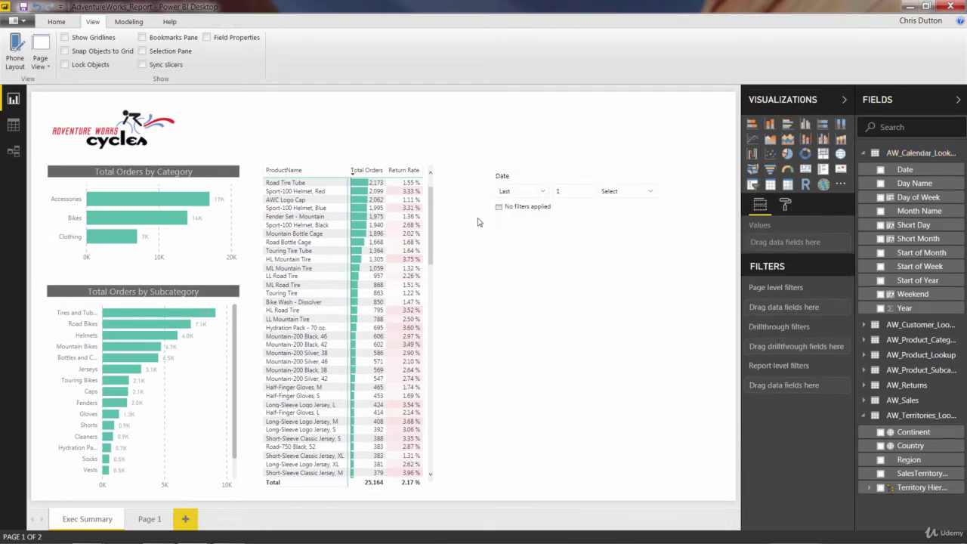
Set the relative Date slicer to filter the report to the last 30 days.
click(578, 192)
drag(570, 192, 534, 197)
text(3)
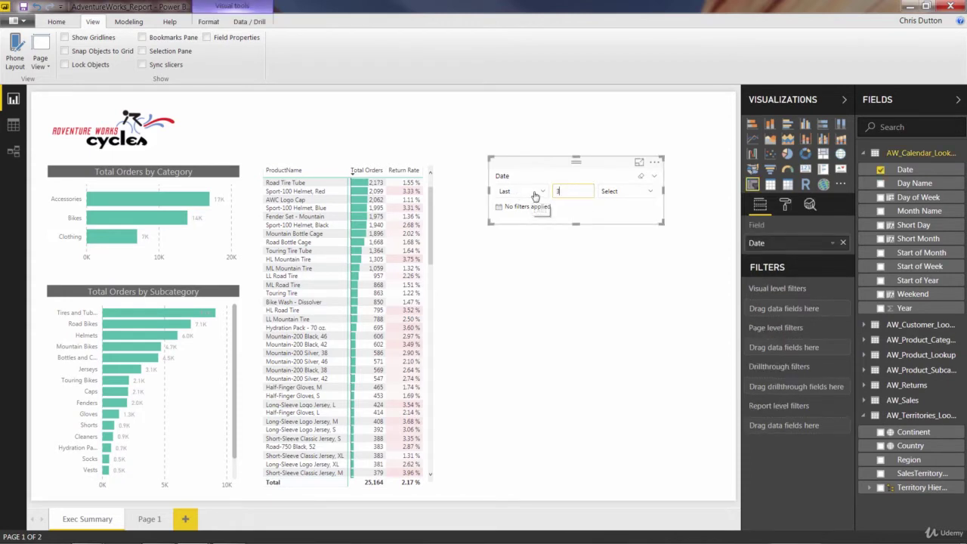
text(0)
click(629, 193)
click(606, 224)
Look through the relative Date slicer's period direction choices and its date unit choices without changing them.
click(543, 192)
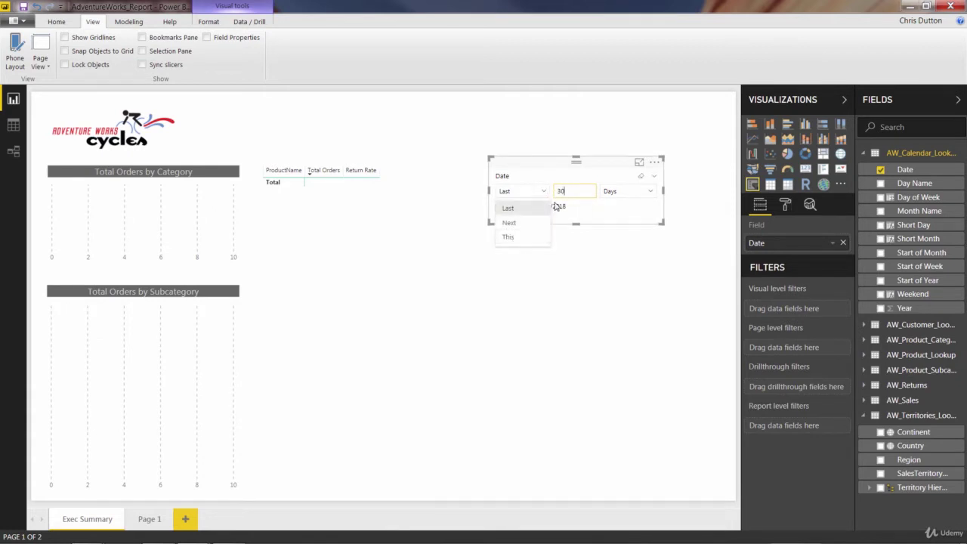
click(648, 195)
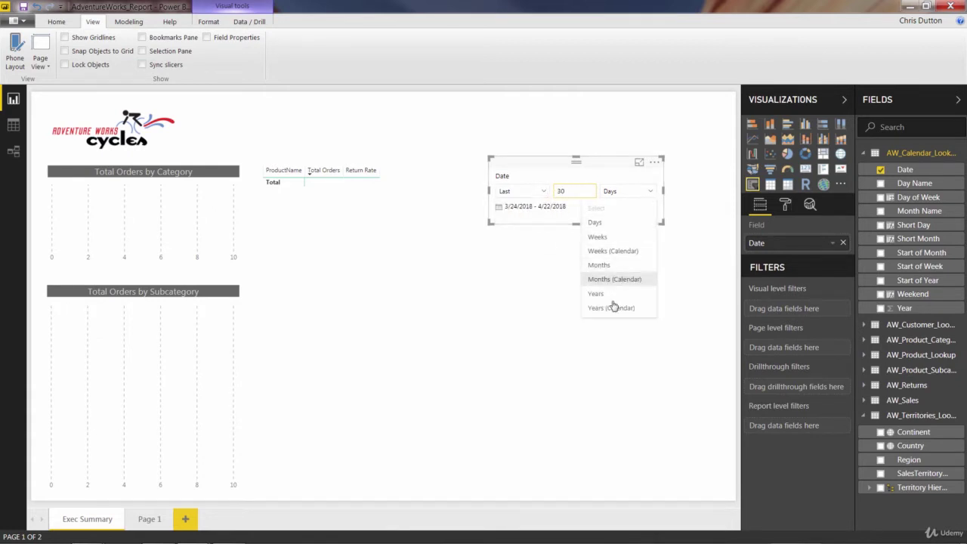
click(549, 248)
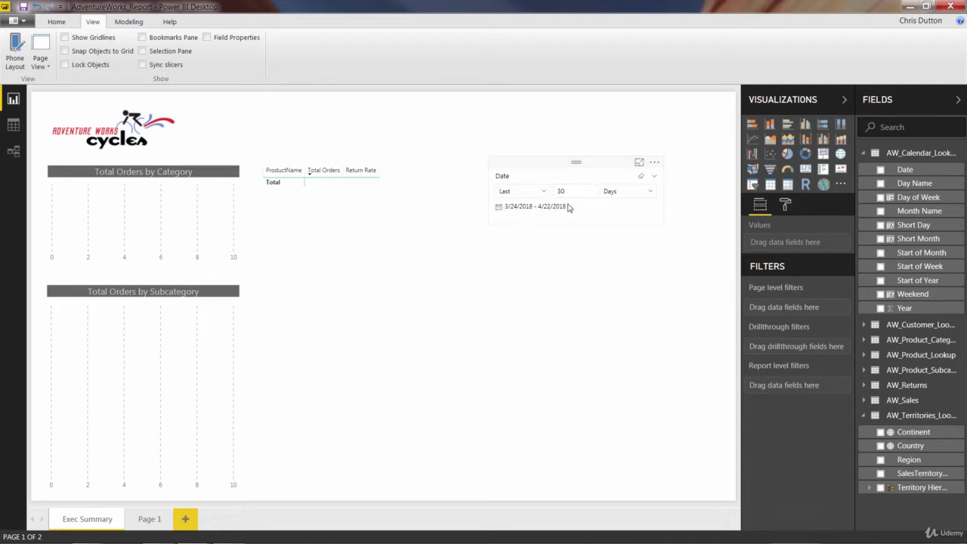
Change the Date slicer to the Between style and shift it slightly up and to the left on the page.
click(654, 179)
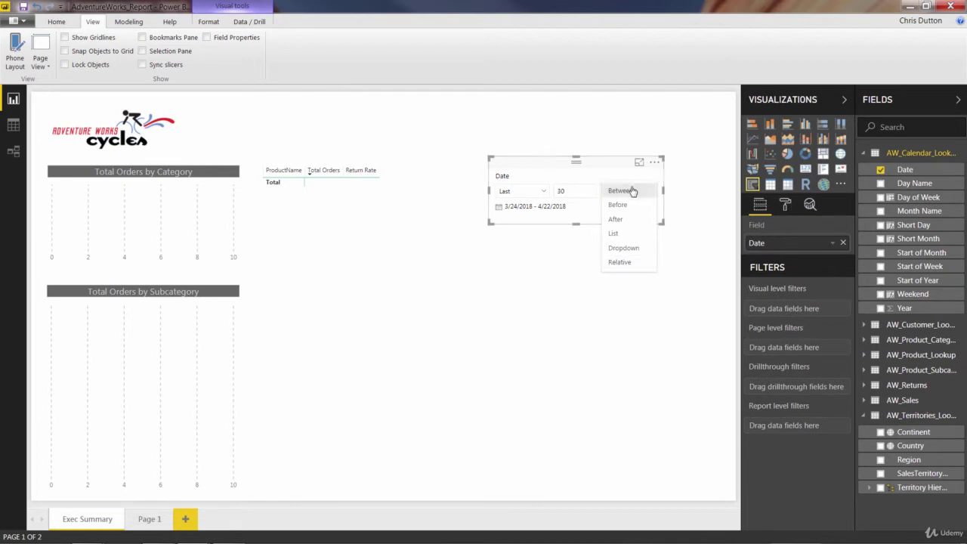
click(632, 191)
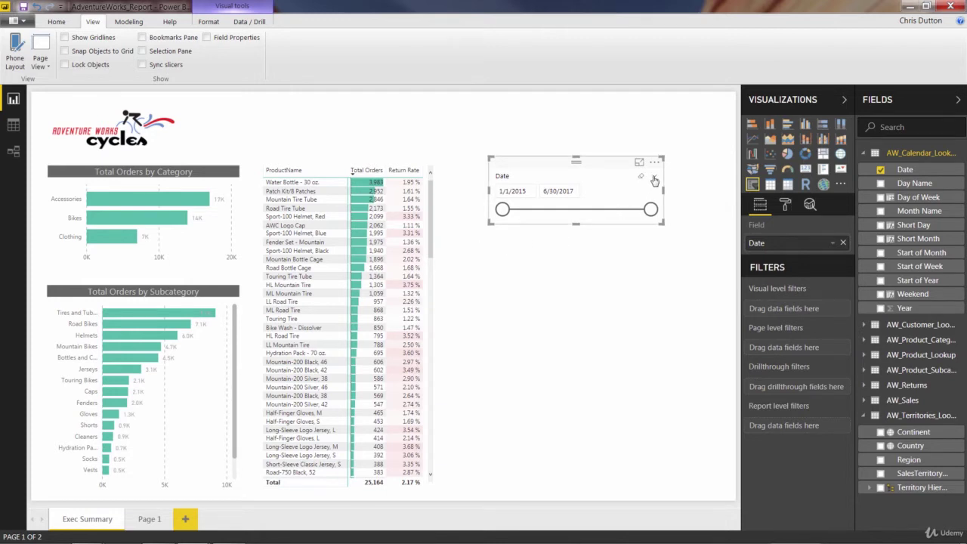
click(654, 179)
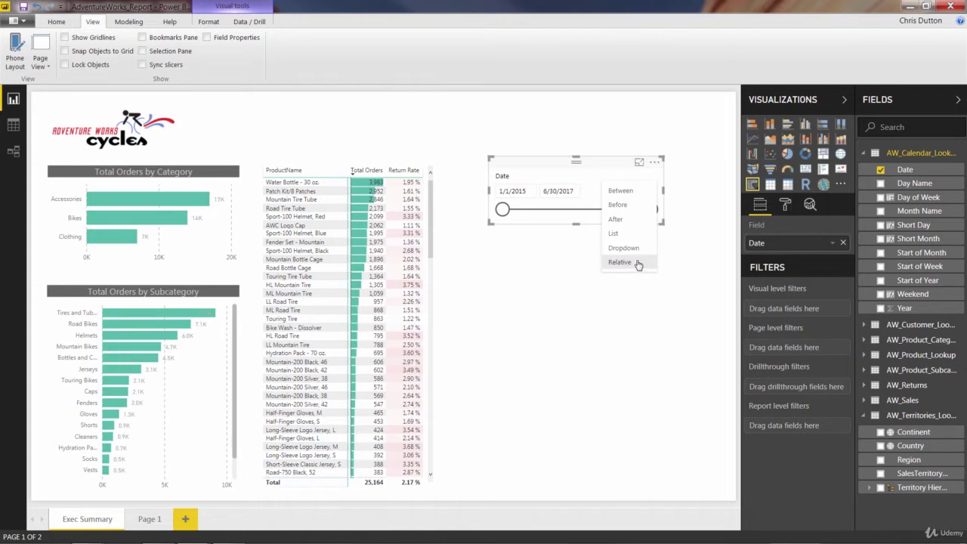
click(630, 197)
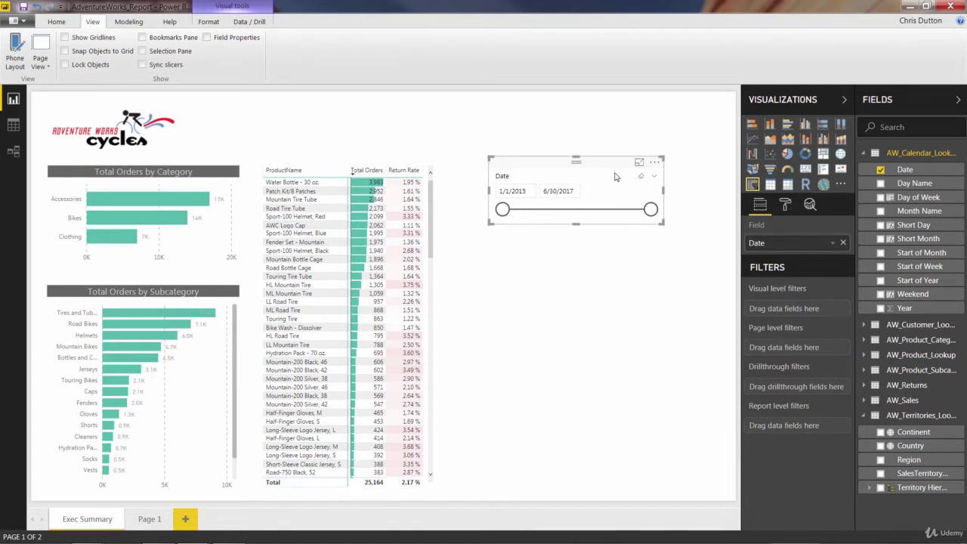
drag(612, 170, 600, 156)
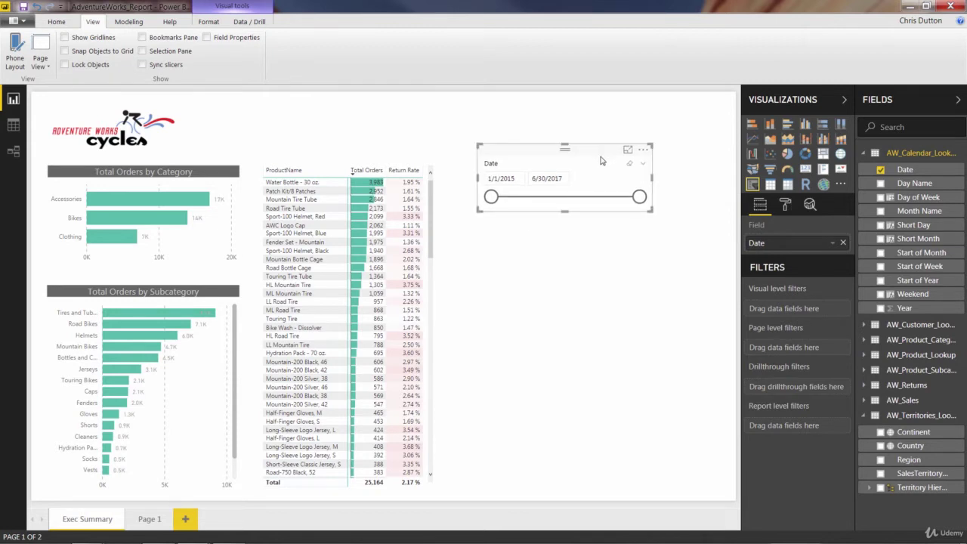
Turn off the Date slicer's header, give its date inputs a light grey background, and trim its height.
click(786, 206)
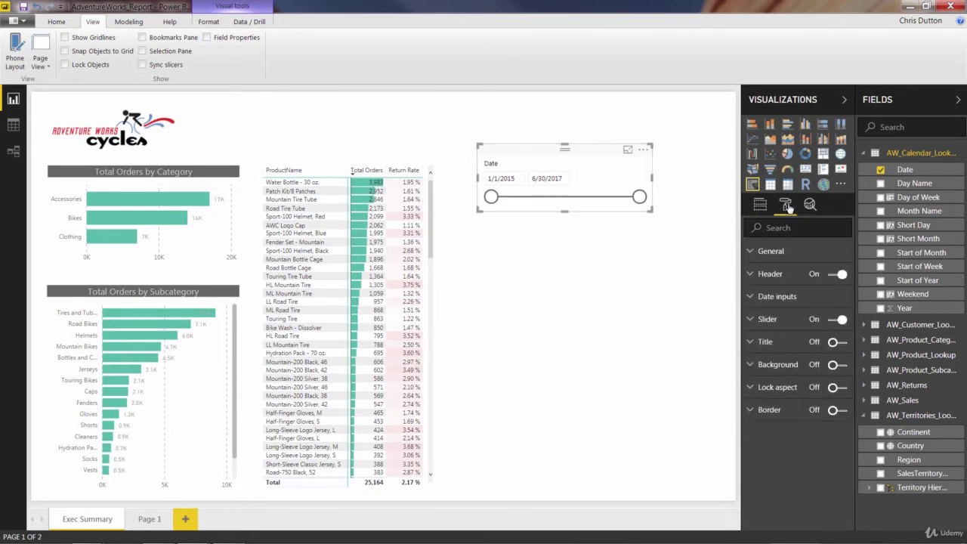
click(833, 275)
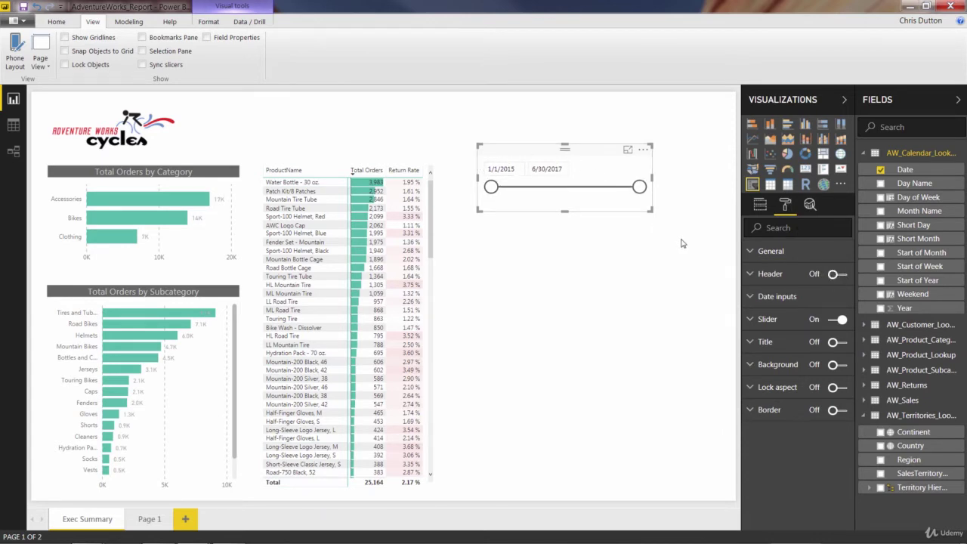
click(749, 297)
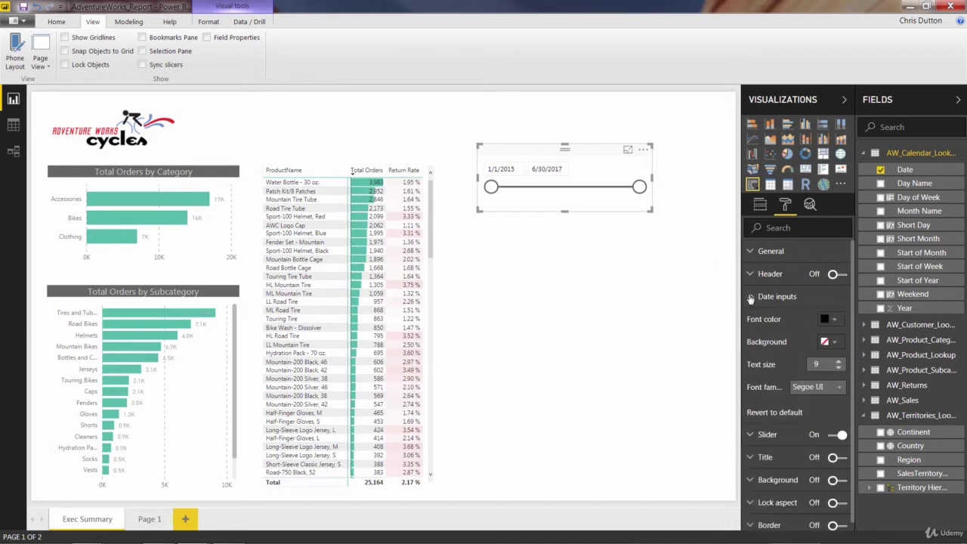
click(833, 343)
click(745, 385)
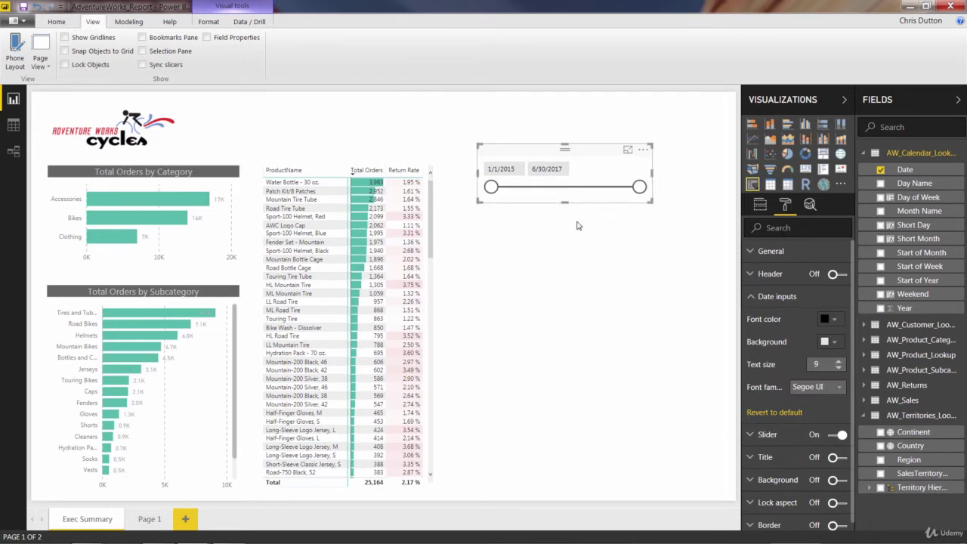
click(593, 241)
Place the Date slicer beside the logo above the product matrix and widen it to the matrix's right edge.
drag(539, 154, 250, 108)
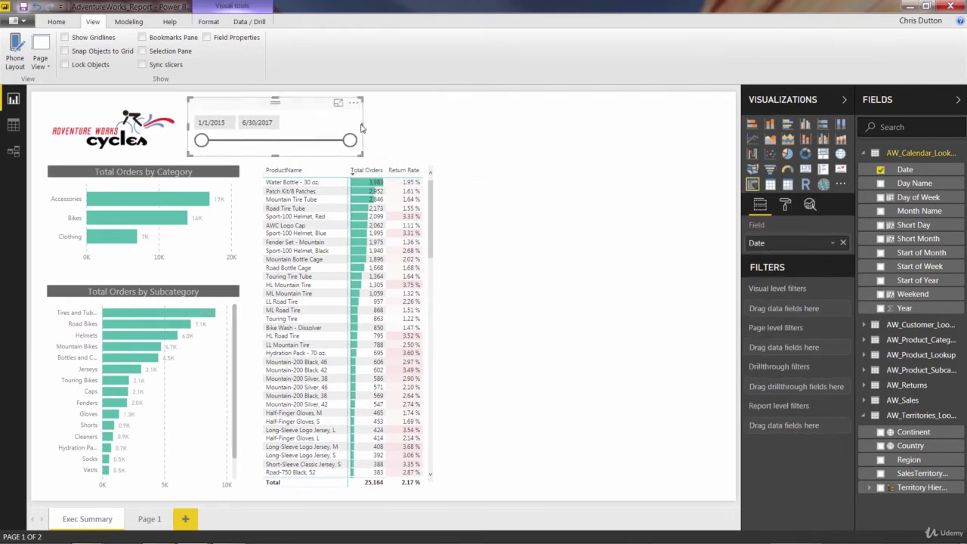
drag(363, 124, 437, 134)
click(586, 179)
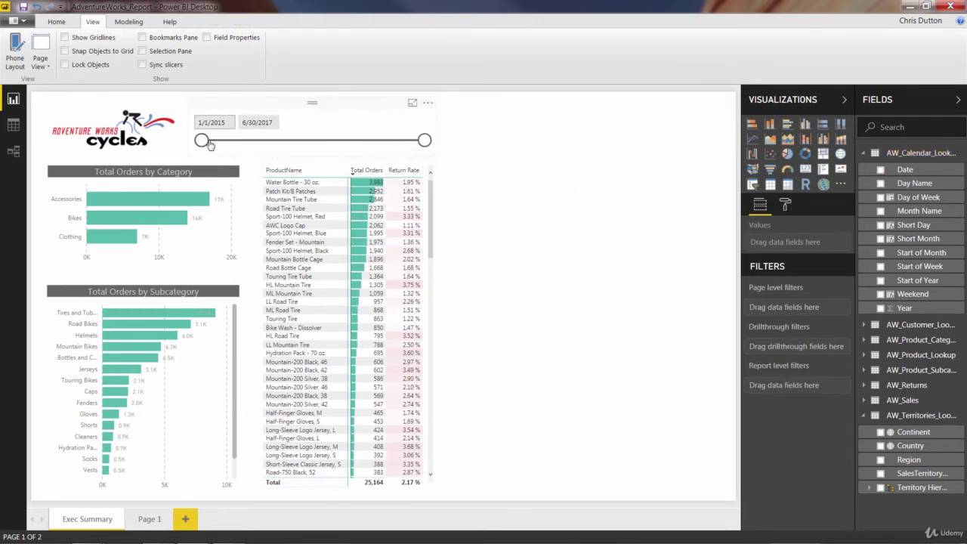
Set the Date slicer's end date to 11/24/2015 and examine the products in the filtered matrix.
mouse_move(203, 141)
mouse_down()
mouse_move(332, 142)
mouse_move(201, 142)
mouse_up()
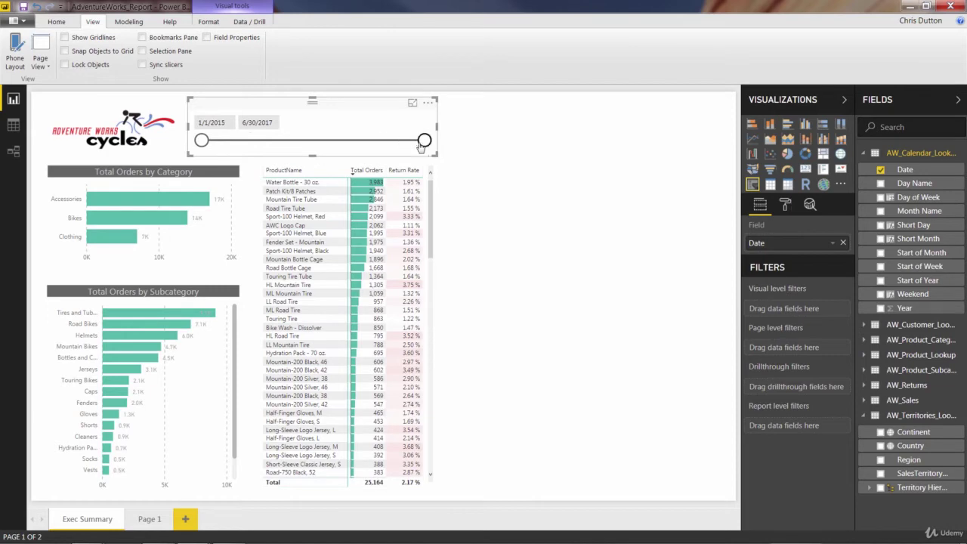
drag(425, 142, 282, 143)
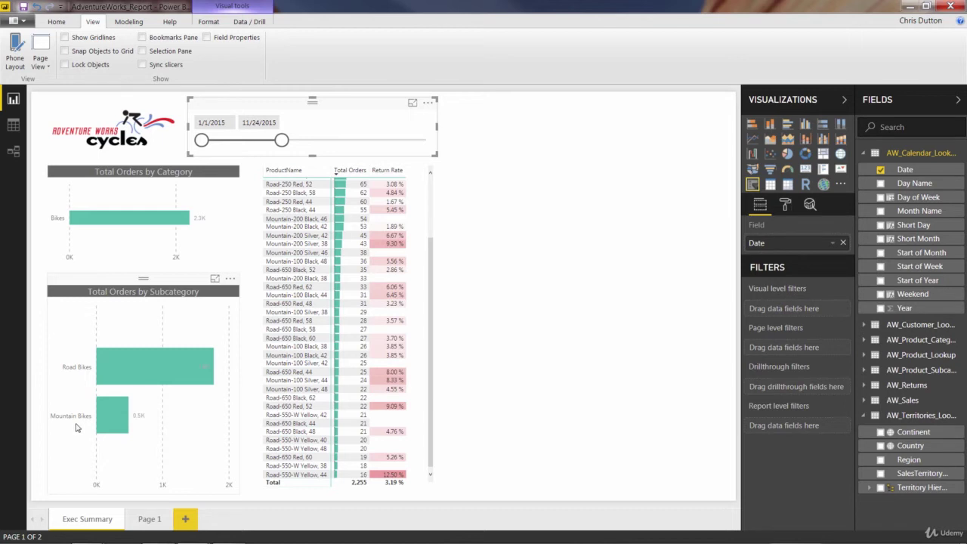
drag(430, 307, 424, 208)
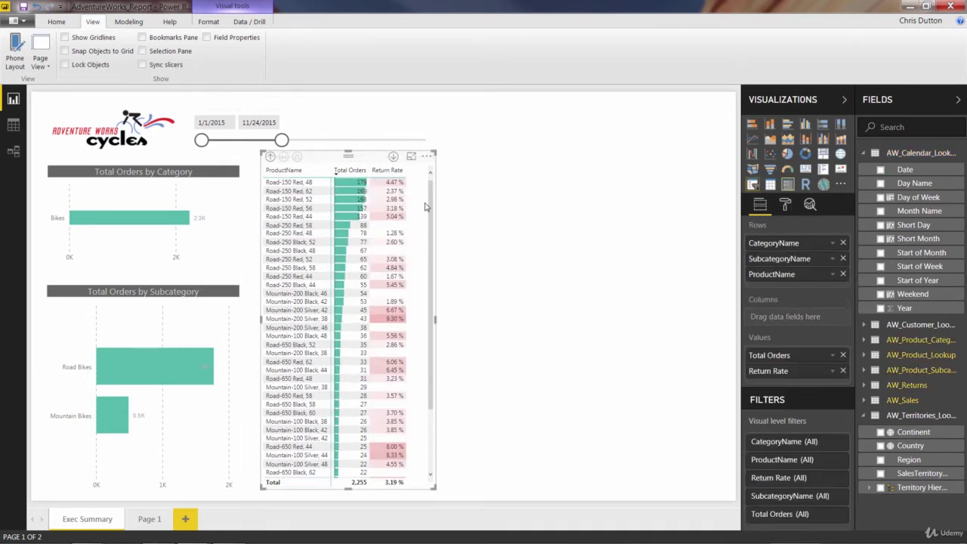
click(281, 115)
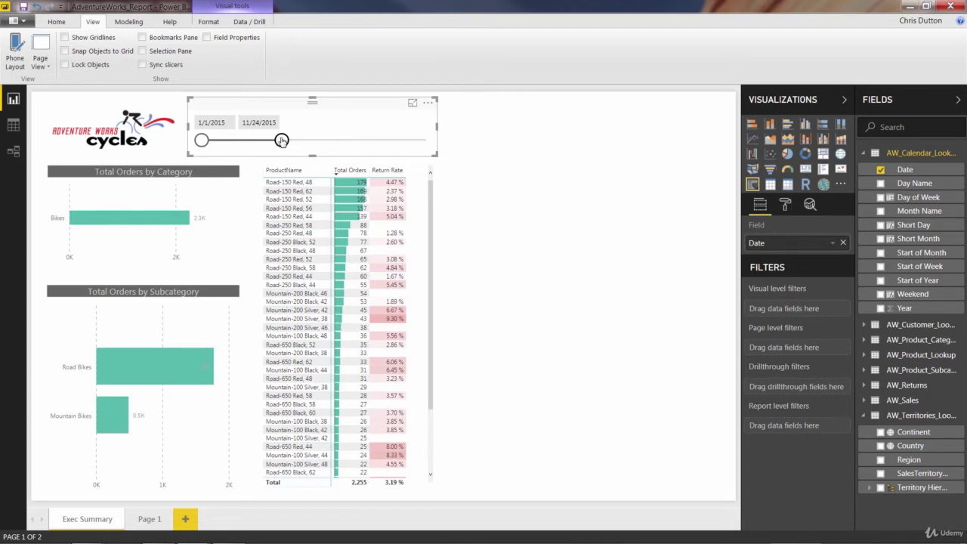
Extend the Date slicer's end date to 9/17/2016, and from there to the full range ending 6/30/2017.
drag(281, 141, 354, 145)
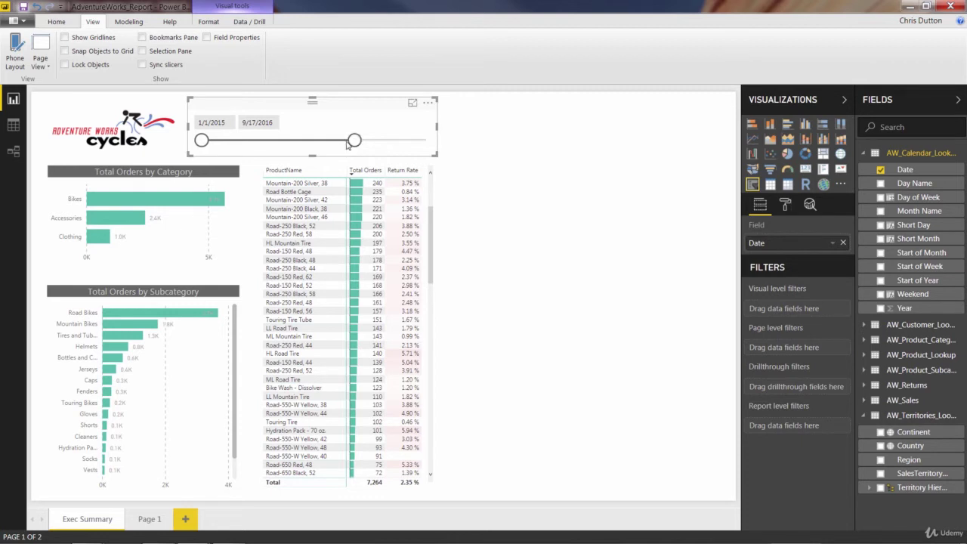
drag(353, 144, 426, 143)
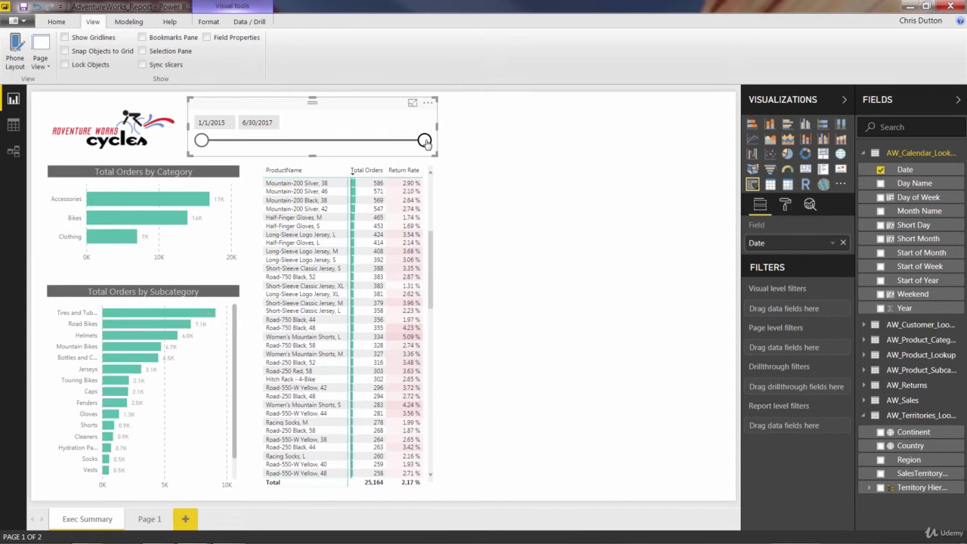
click(460, 142)
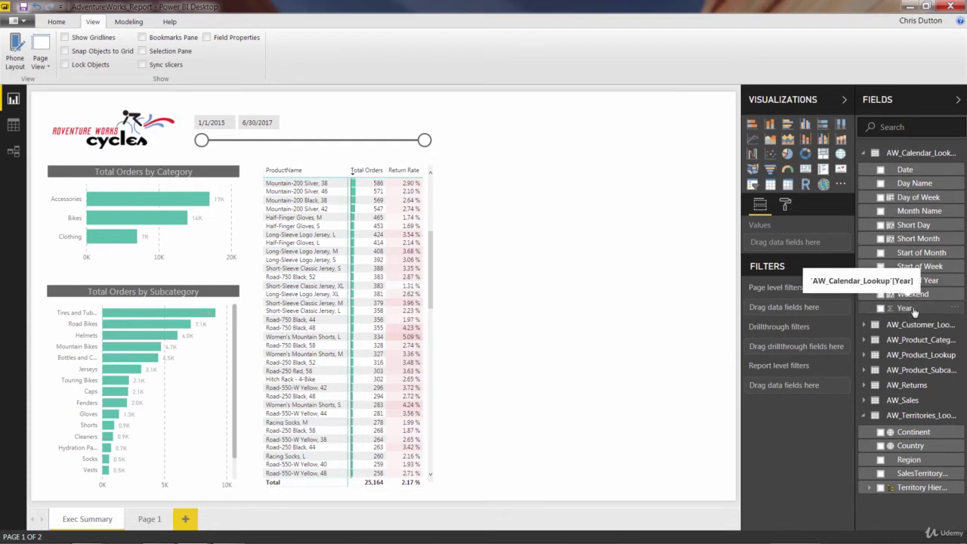
Add Year from AW_Calendar_Lookup as a report level filter, using basic filtering to keep only 2016 and 2017.
drag(913, 312, 808, 388)
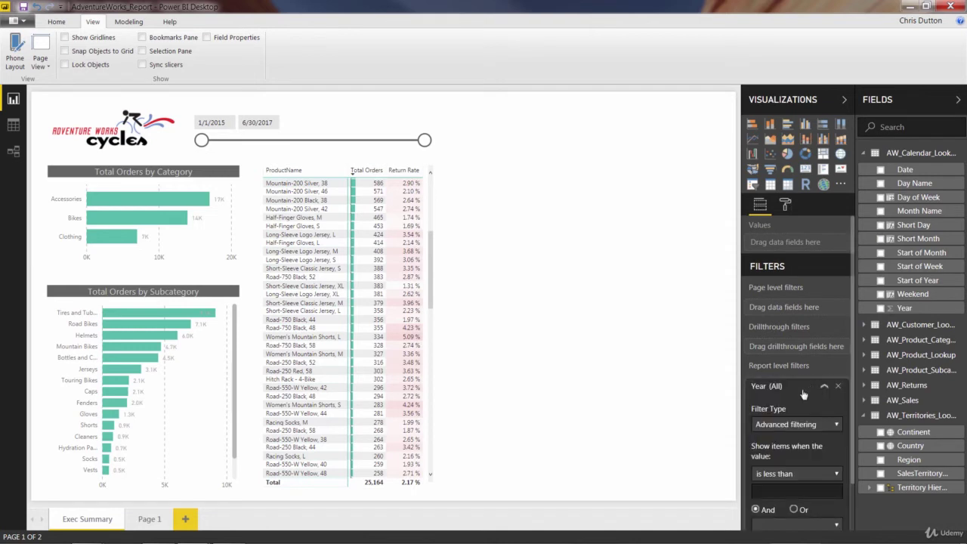
scroll(802, 392, down, 1)
click(836, 371)
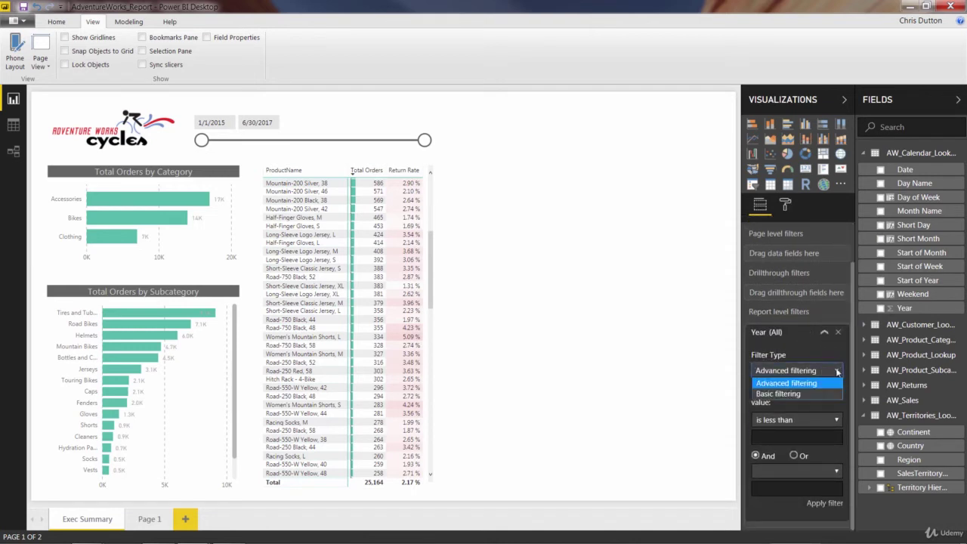
click(790, 394)
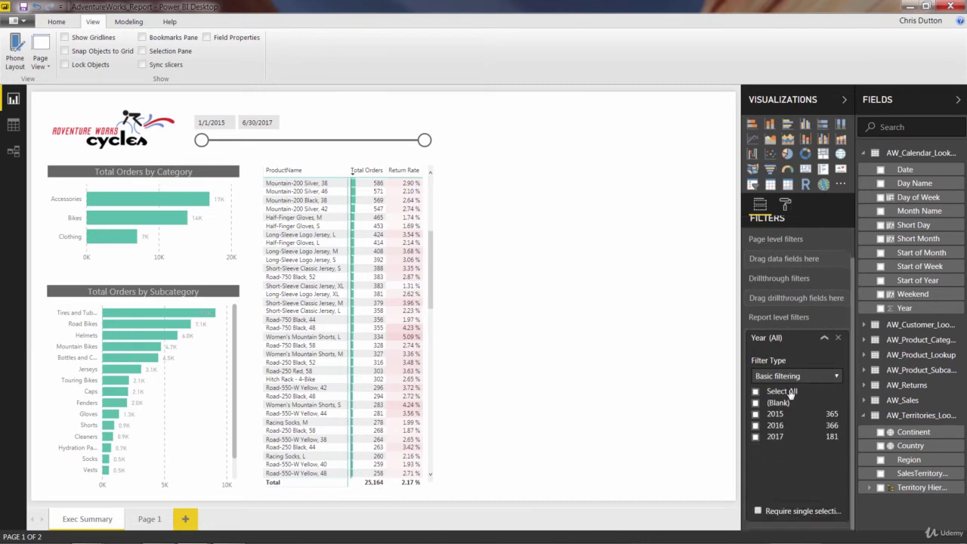
click(755, 425)
click(756, 436)
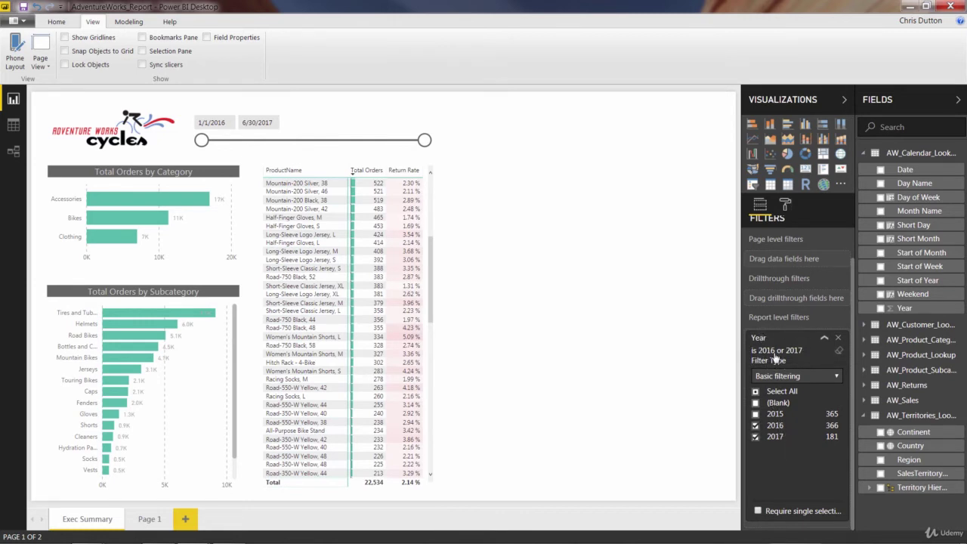
click(824, 340)
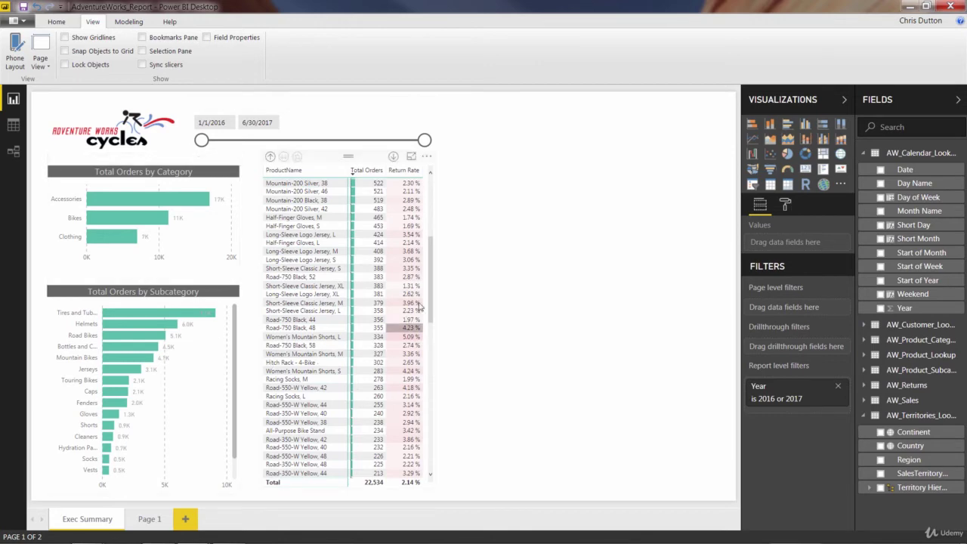
Test the Date slicer under the Year filter by setting its start date to 5/4/2016.
drag(432, 289, 427, 216)
click(427, 216)
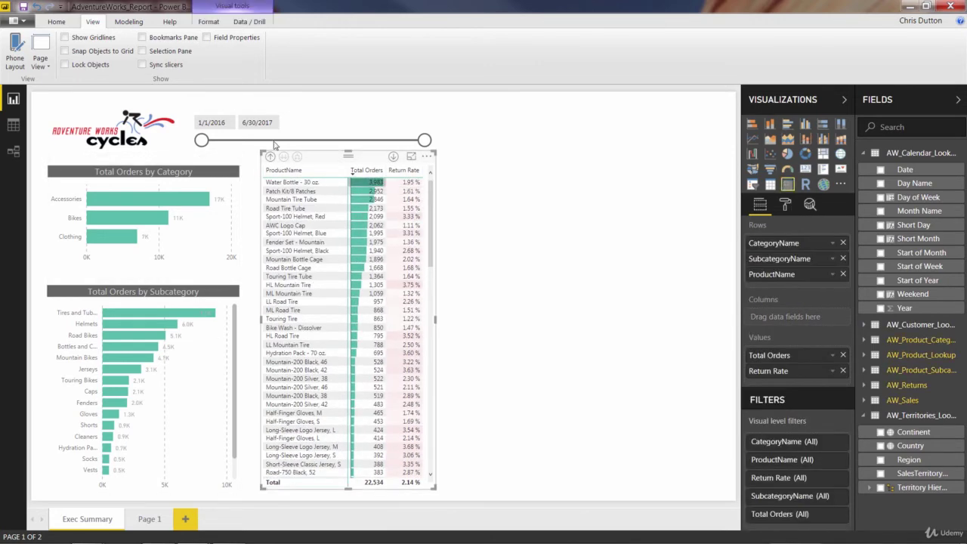
mouse_move(201, 140)
mouse_down()
mouse_move(220, 142)
mouse_move(201, 141)
mouse_up()
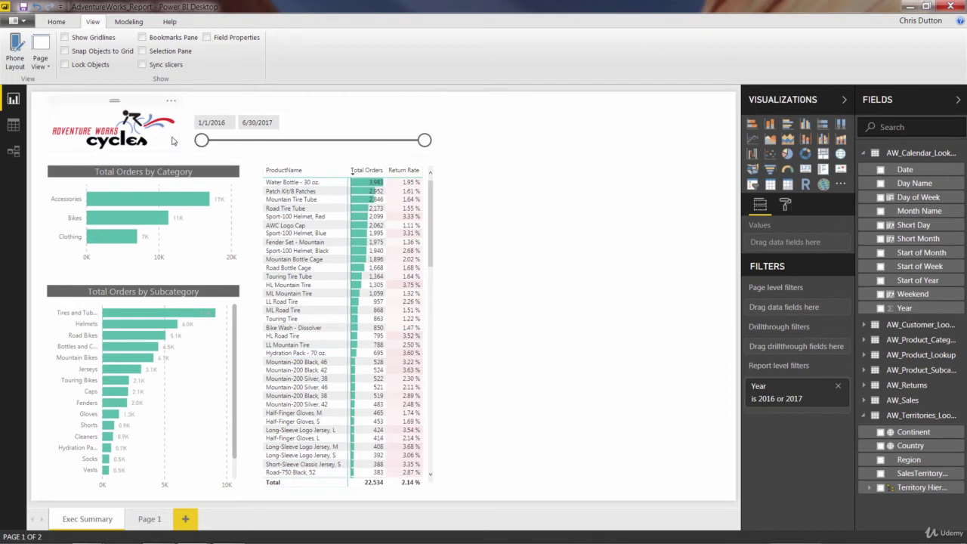
drag(201, 141, 253, 141)
click(201, 141)
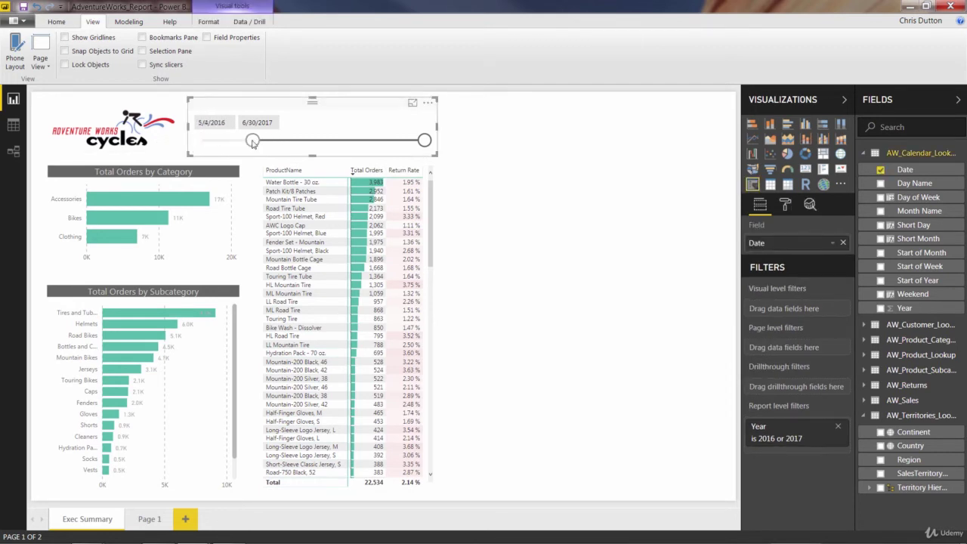
Try end dates of 10/17/2016 and 12/2/2016 on the Date slicer, and restore its full range of 1/1/2016 to 6/30/2017.
drag(424, 140, 319, 141)
drag(252, 140, 167, 141)
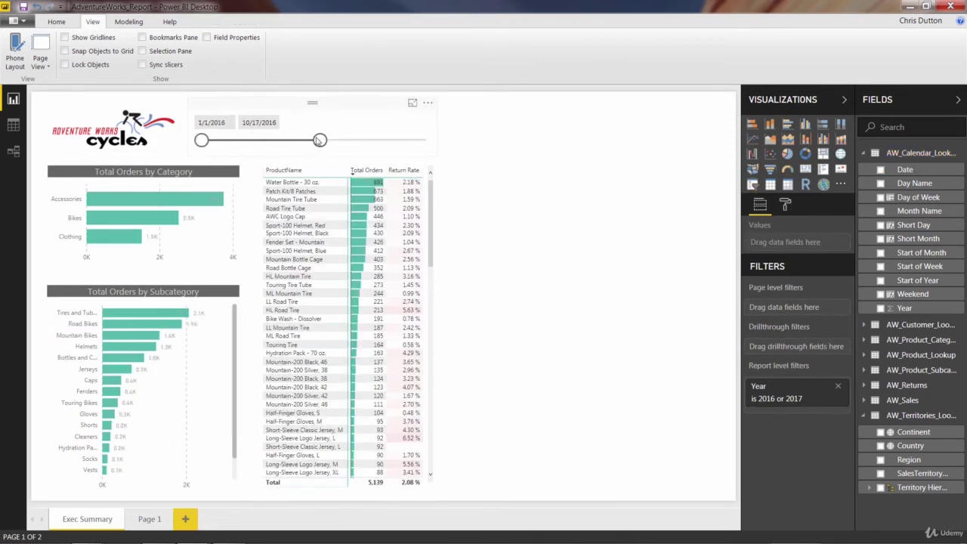
drag(320, 141, 339, 140)
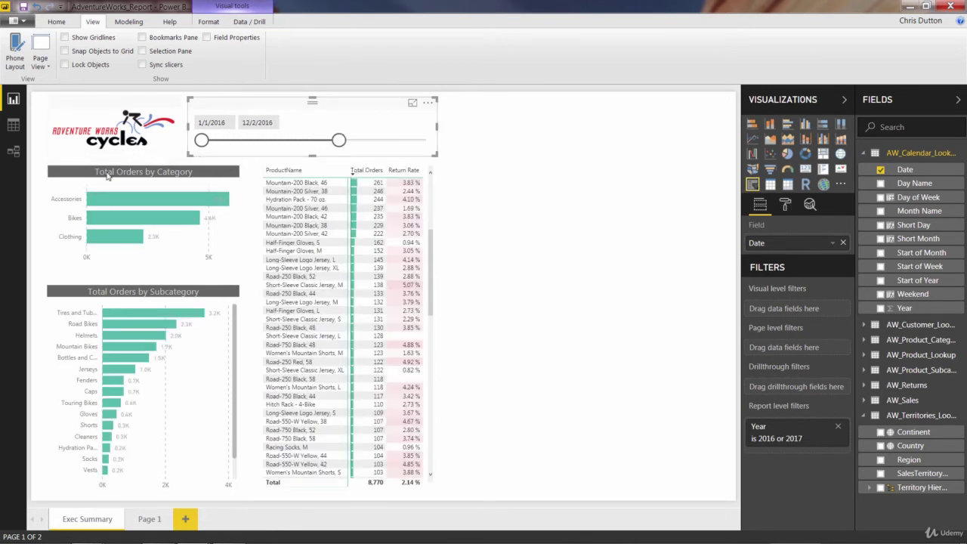
drag(339, 140, 424, 141)
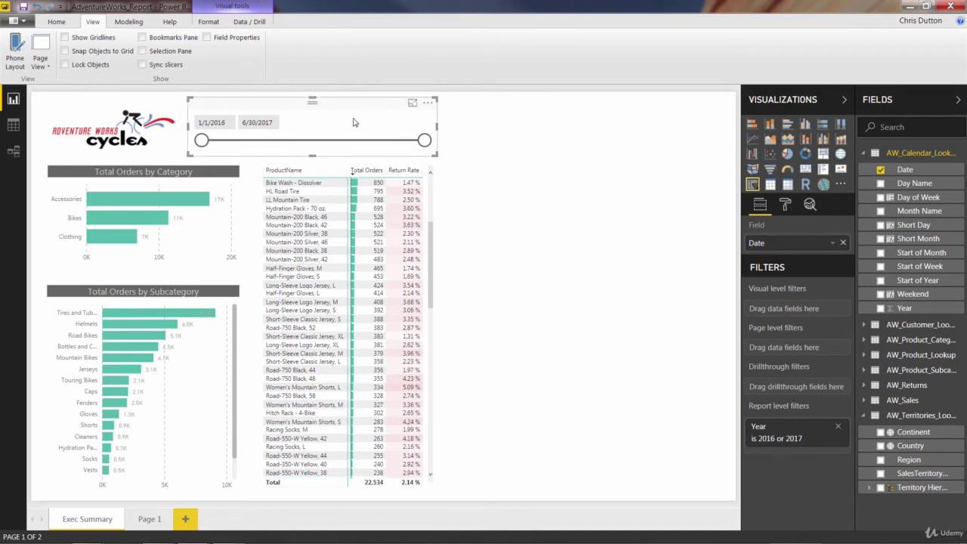
Sync the Date slicer between Exec Summary and Page 1 and make it visible on both pages.
click(143, 65)
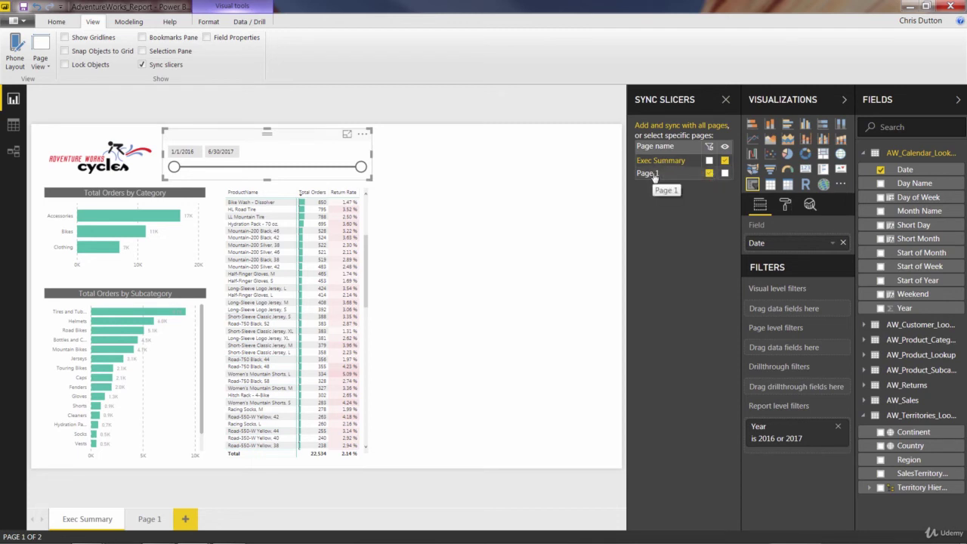
click(708, 173)
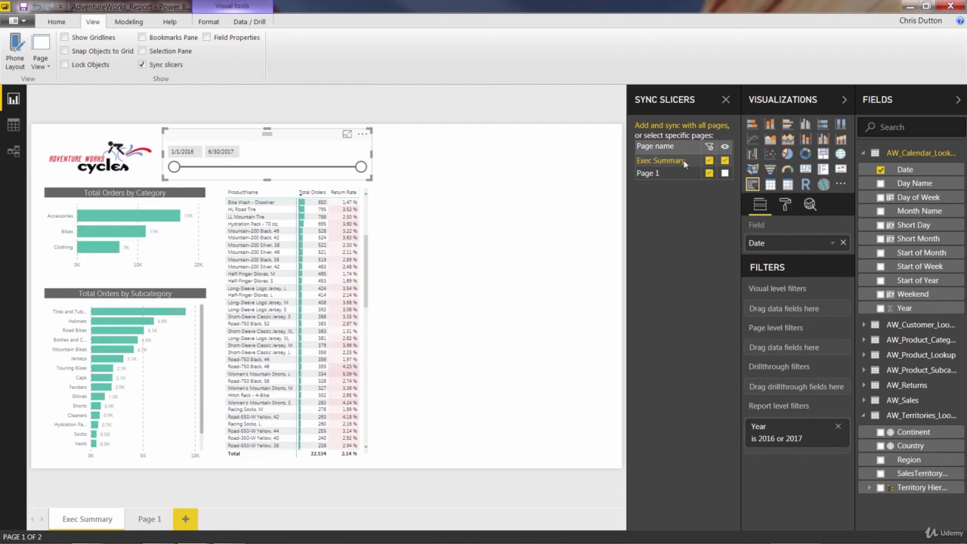
click(725, 174)
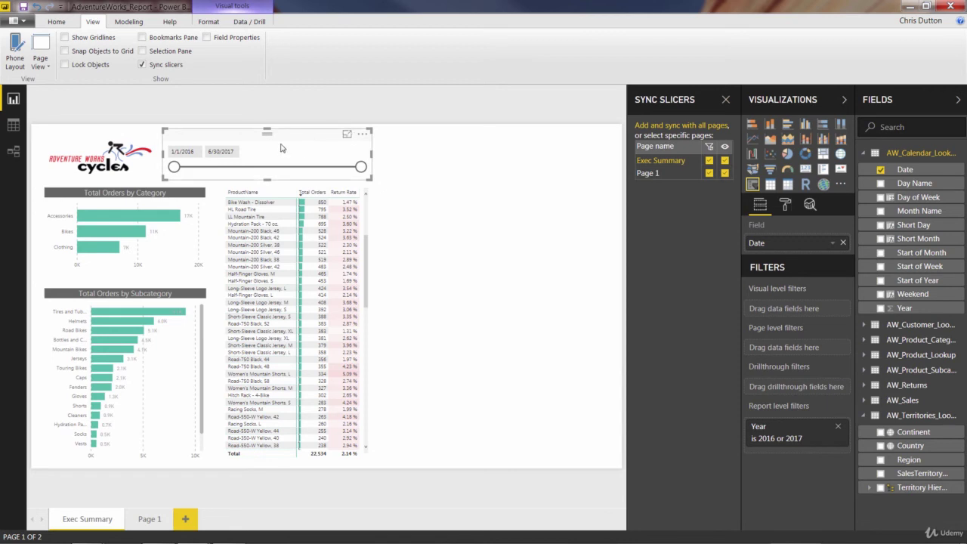
Place the Date slicer above the Page 1 chart, and test syncing to Exec Summary with a start date of 7/1/2016.
click(149, 520)
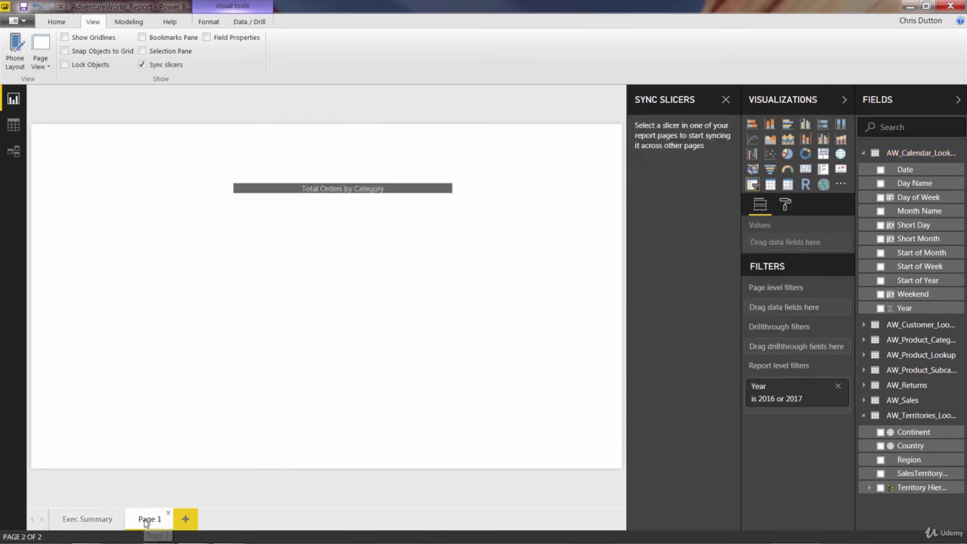
drag(490, 140, 318, 140)
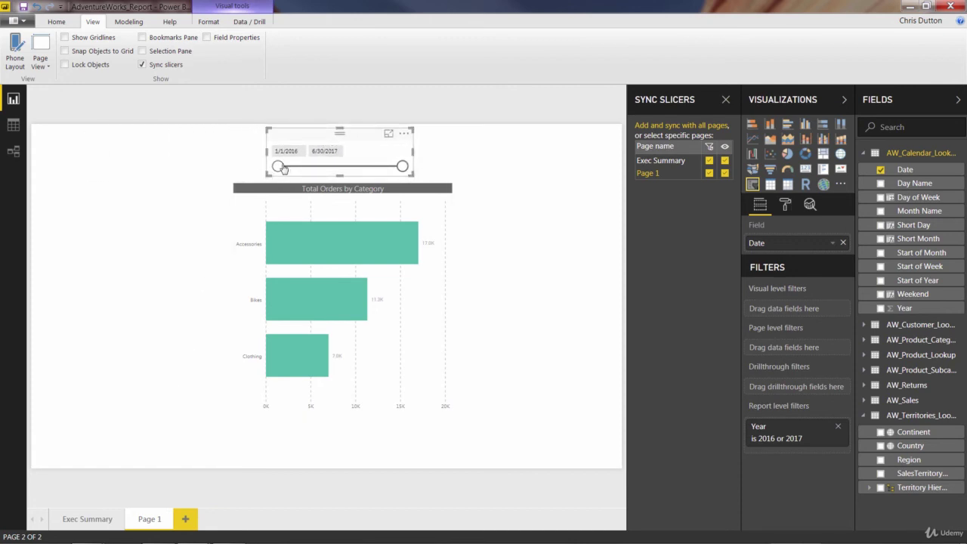
drag(278, 166, 324, 168)
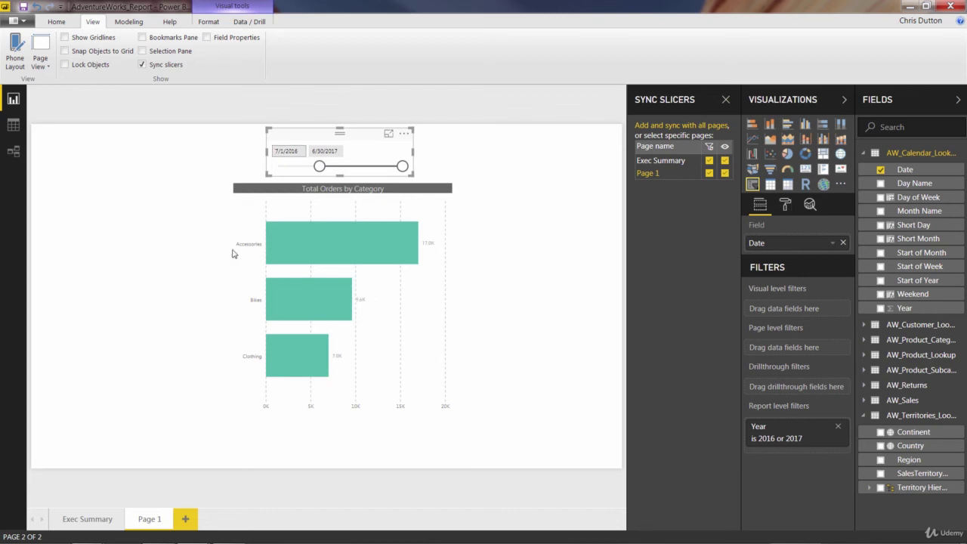
click(88, 520)
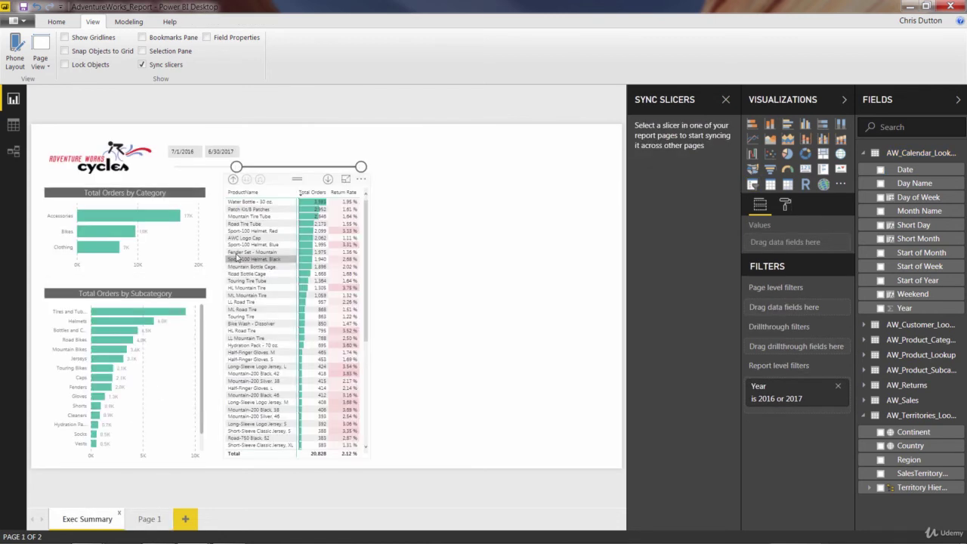
Test the synced Date slicer from Exec Summary with 1/23/2016 to 7/15/2016, checking Page 1, and restore its end date to 6/30/2017.
drag(237, 167, 181, 167)
drag(361, 168, 241, 167)
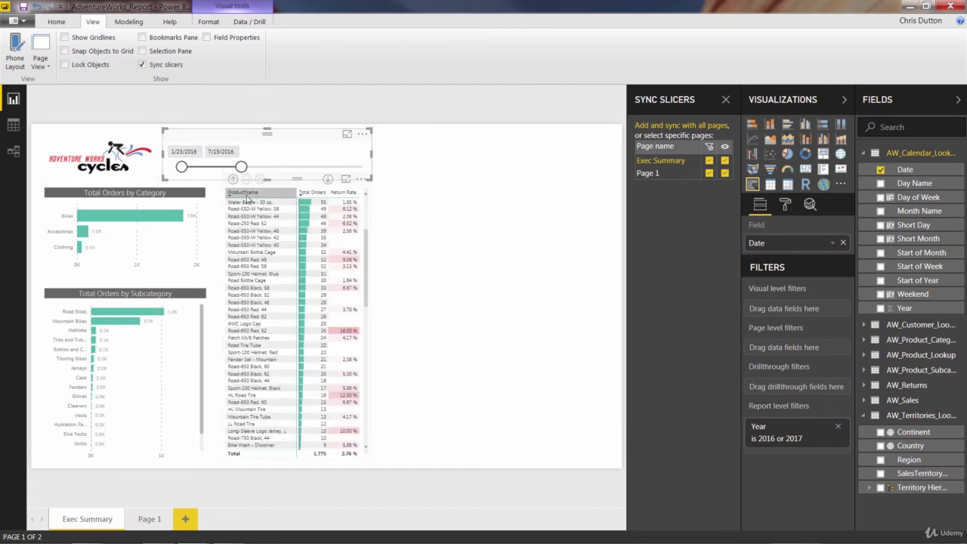
click(148, 519)
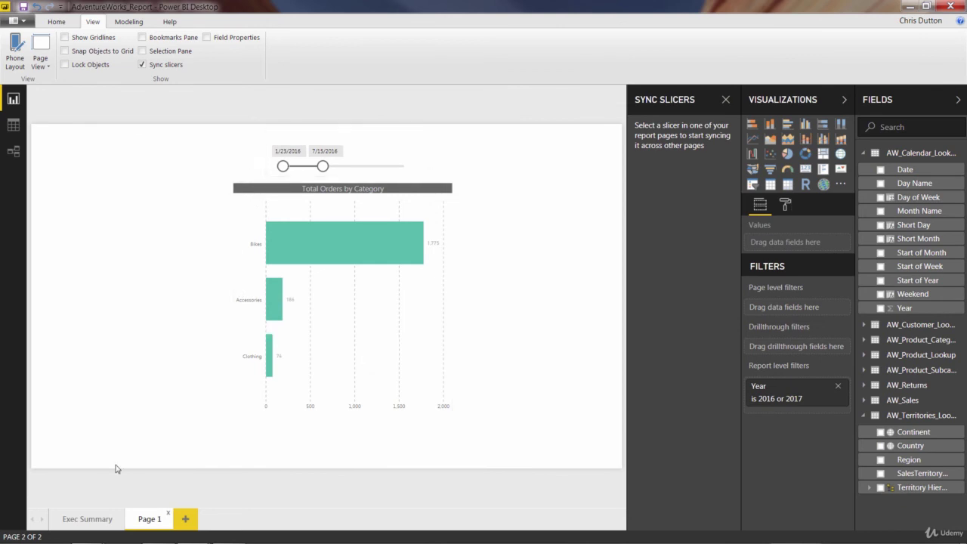
click(88, 517)
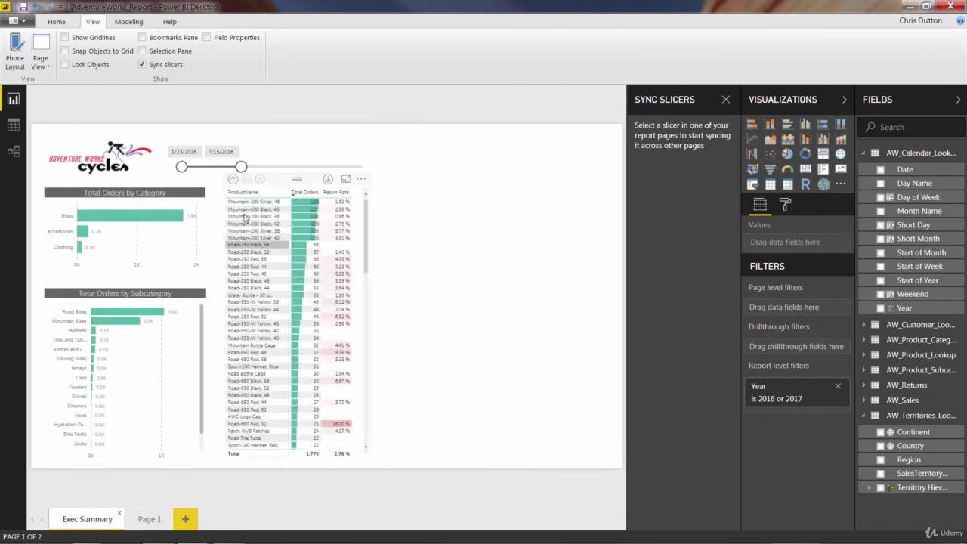
click(276, 144)
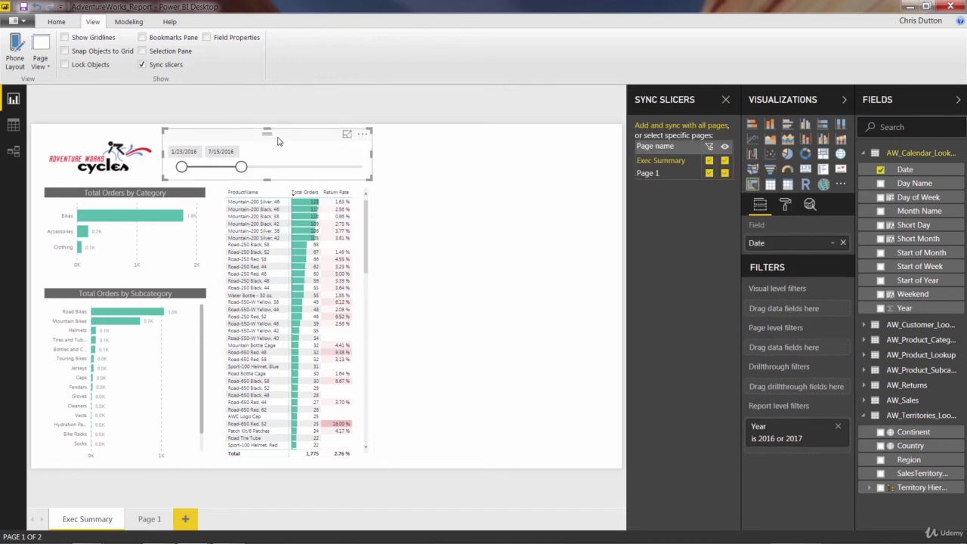
drag(240, 166, 361, 166)
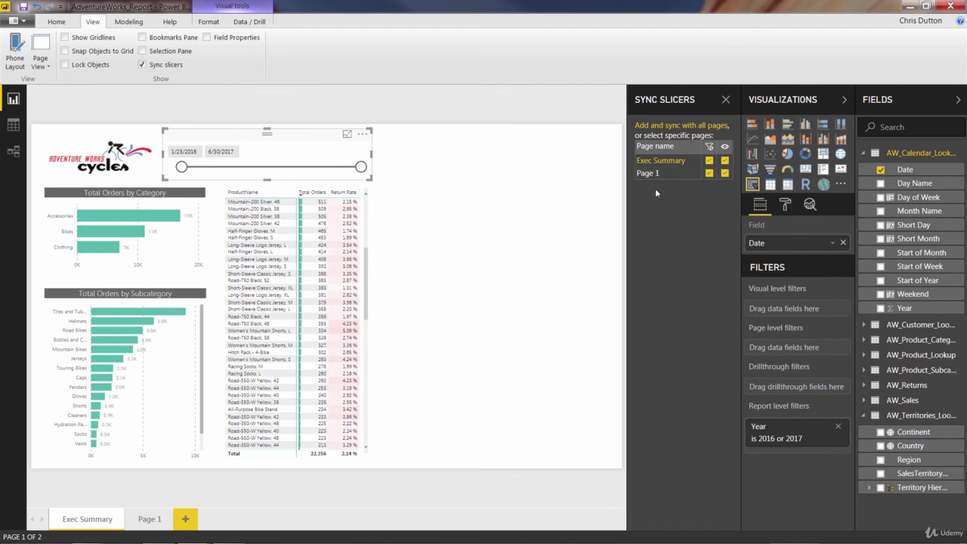
Turn off the Date slicer's syncing and visibility for Page 1, and close the slicer sync settings.
click(708, 173)
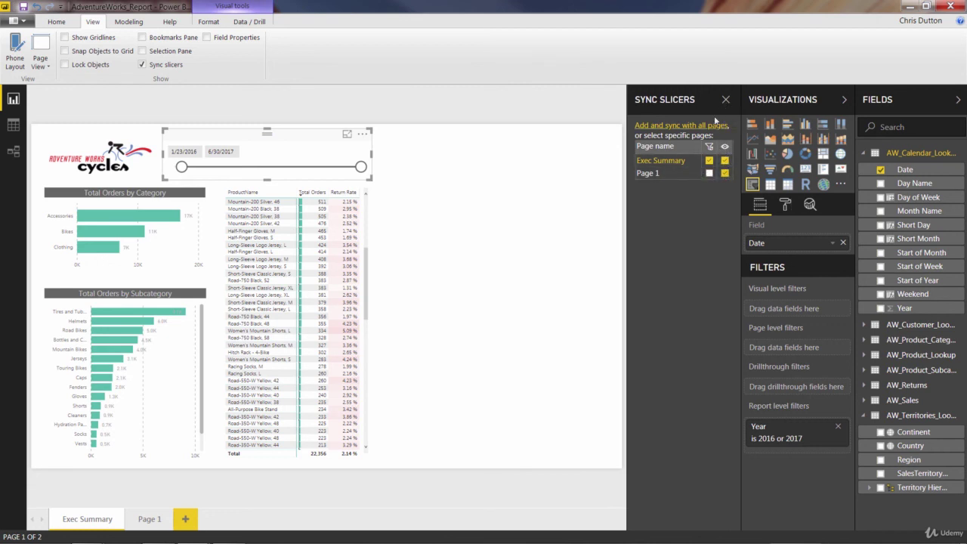
click(725, 173)
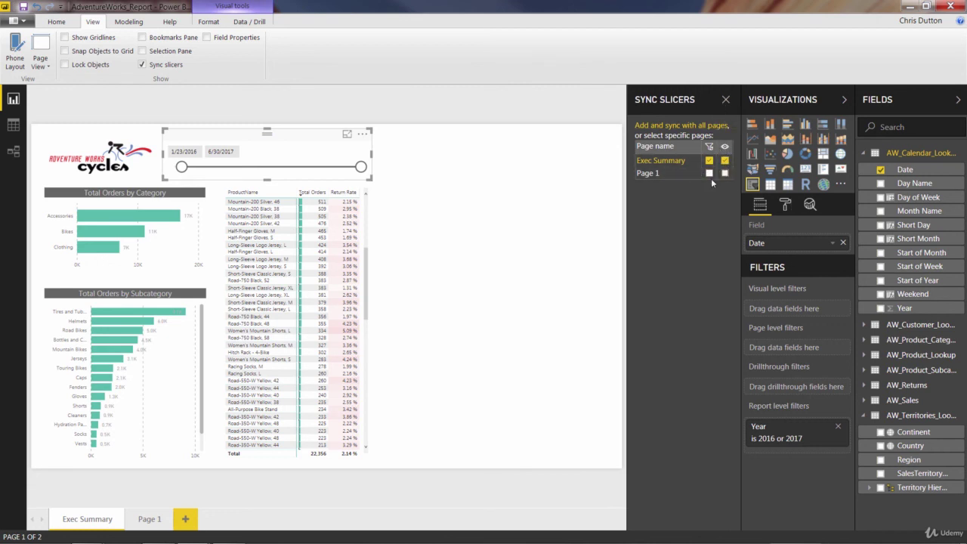
click(726, 100)
click(541, 165)
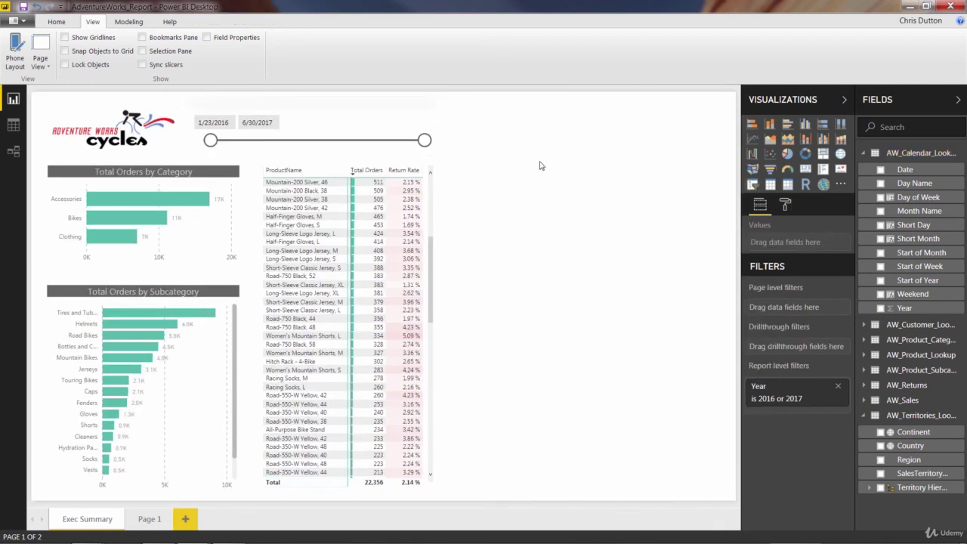
Delete Page 1 from the report, and reset the Exec Summary Date slicer's start date to 1/1/2016.
click(143, 520)
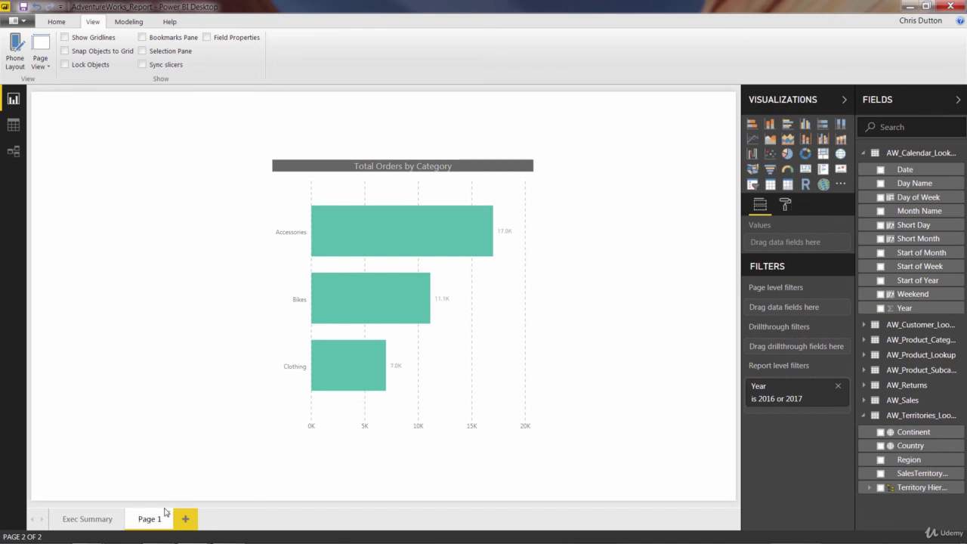
click(168, 514)
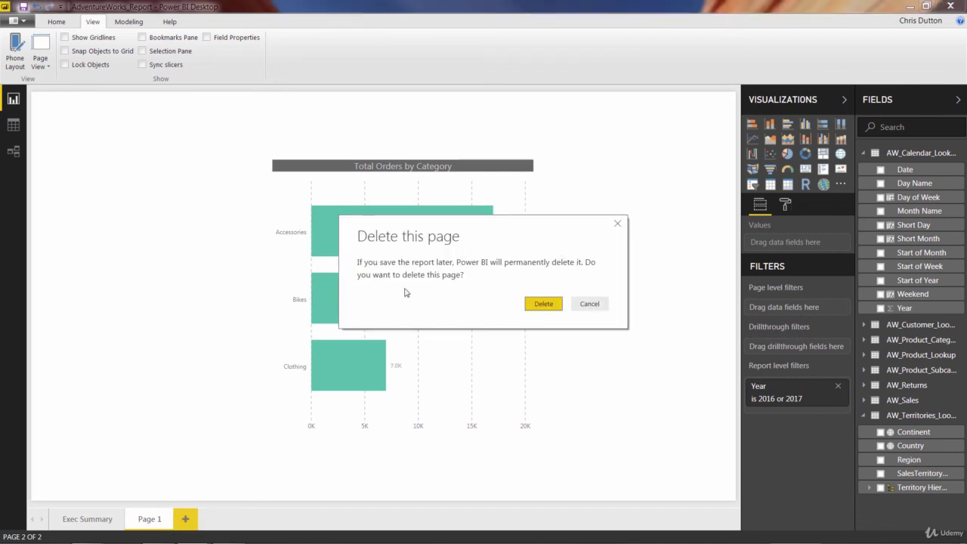
click(535, 305)
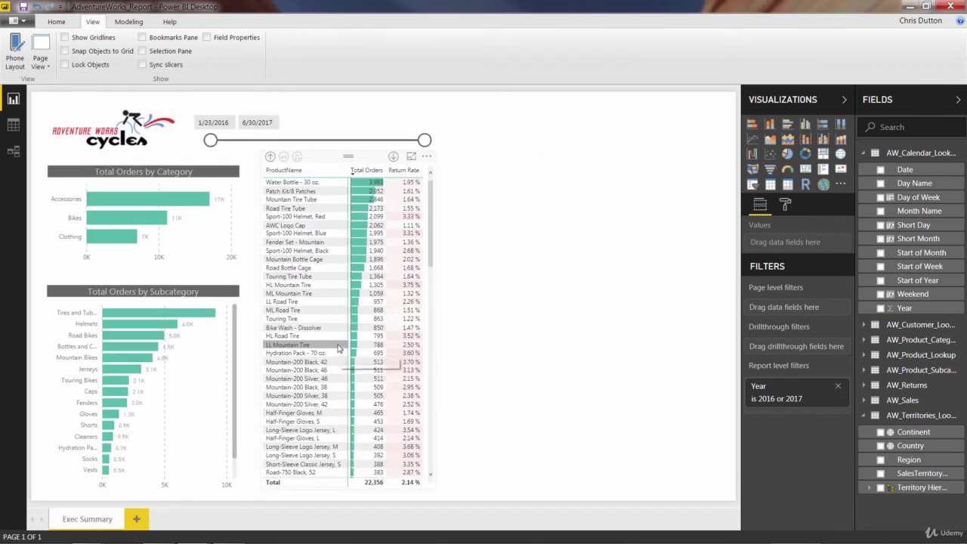
drag(190, 141, 192, 141)
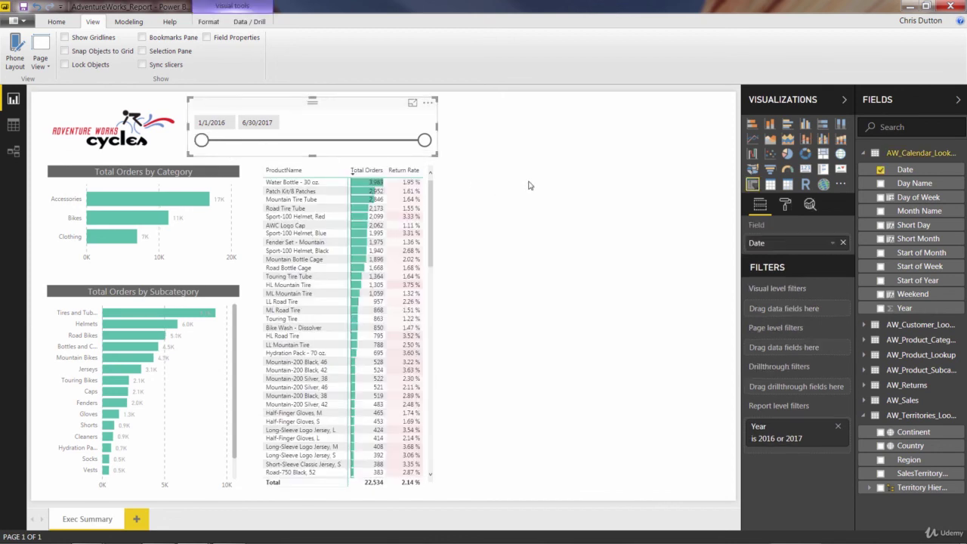